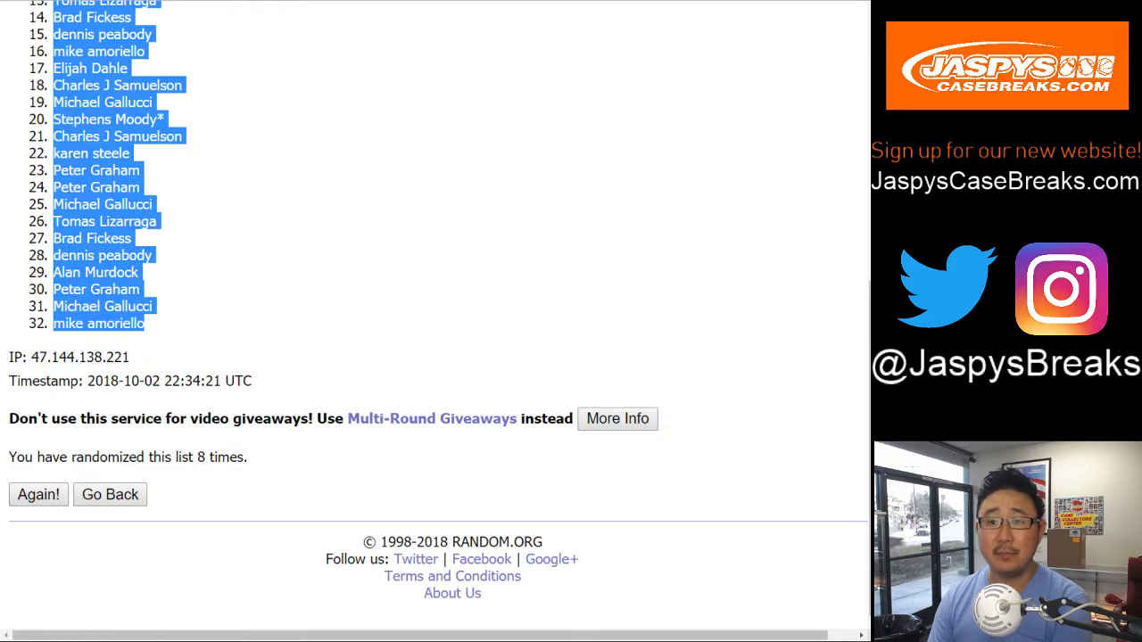
Step: Switch to the Google Sheets spreadsheet and paste the copied participant names as values only, starting in cell A1
key("ctrl+Tab")
left_click(71, 118)
right_click(79, 119)
mouse_move(160, 194)
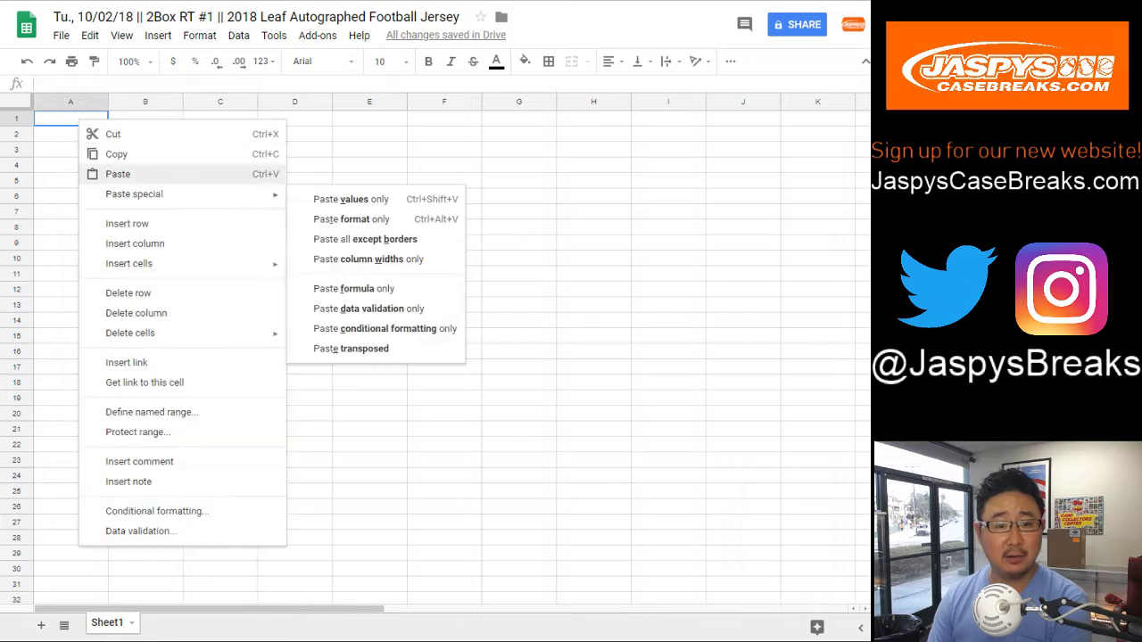
left_click(357, 196)
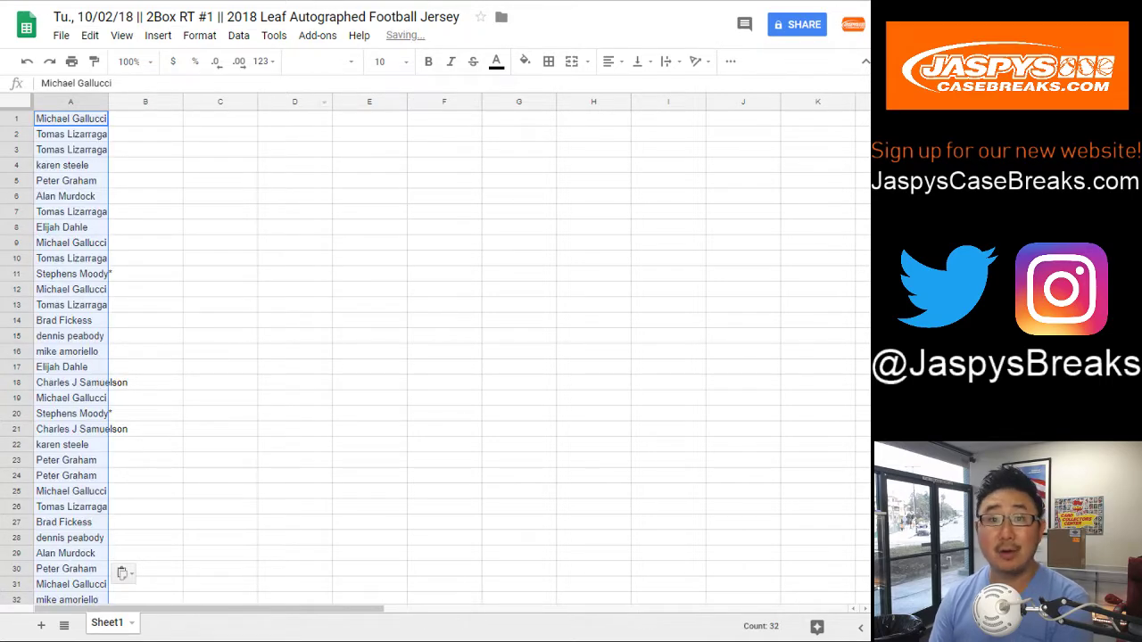
Step: Switch to the RANDOM.ORG List Randomizer holding the NFL team names and randomize the list eight times
key("ctrl+Tab")
key("ctrl+Tab")
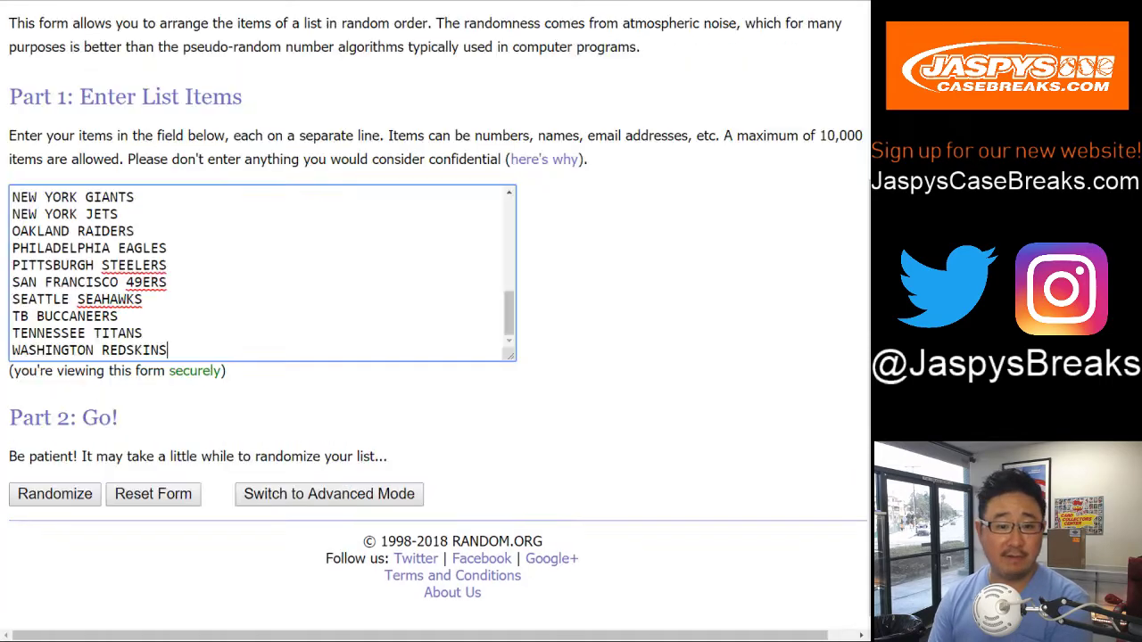
left_click(44, 495)
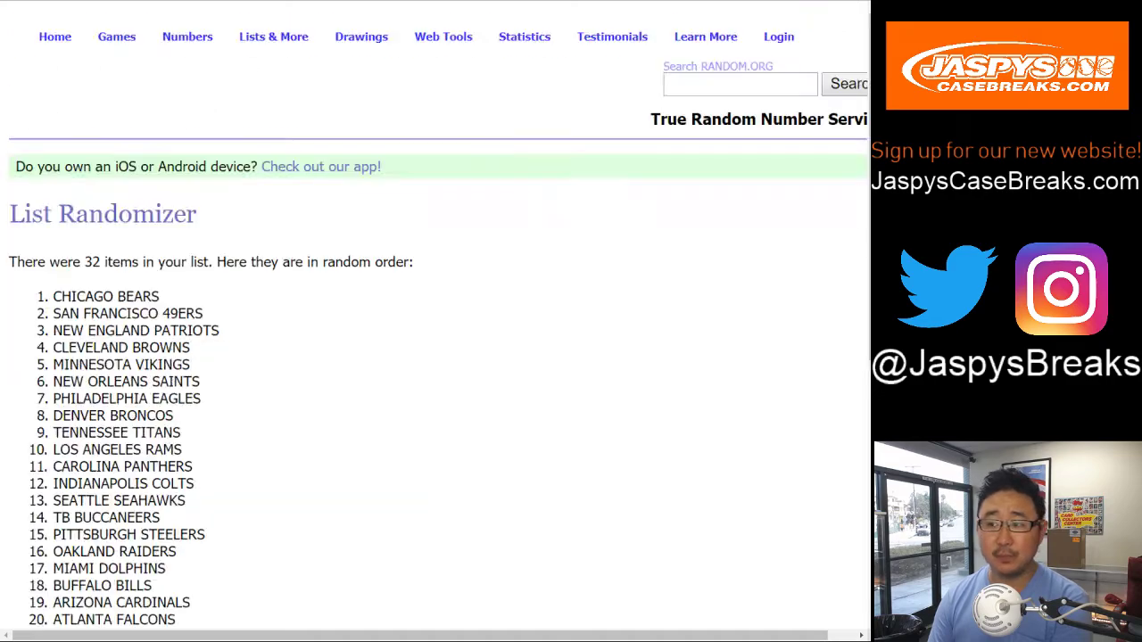
scroll(44, 494, "down", 5)
left_click(39, 494)
scroll(437, 321, "down", 5)
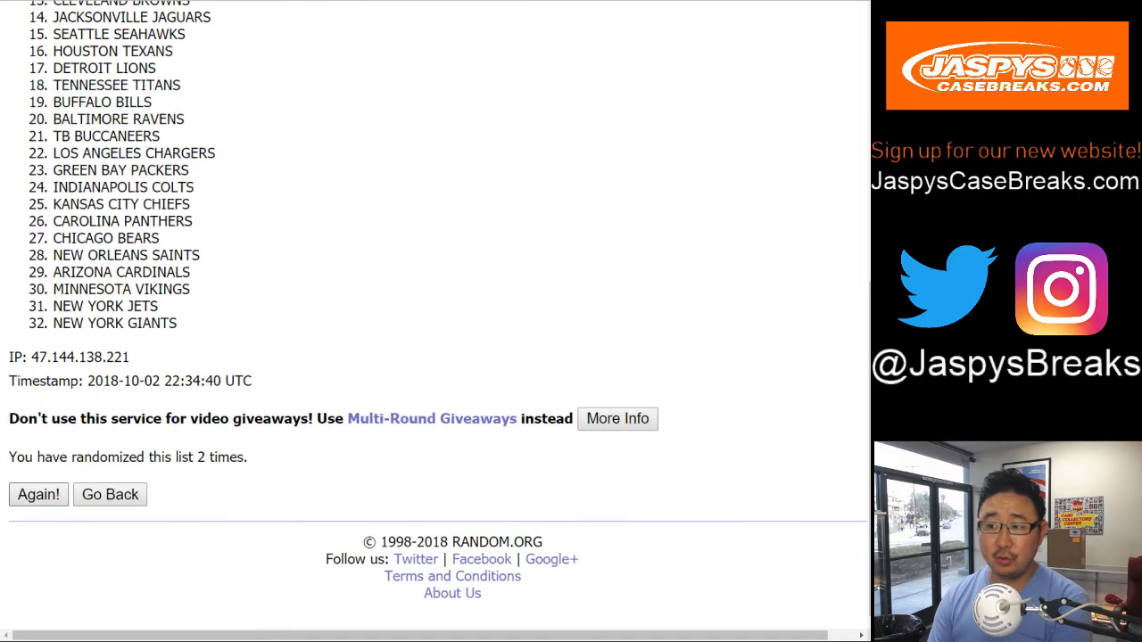
left_click(36, 491)
scroll(438, 321, "down", 5)
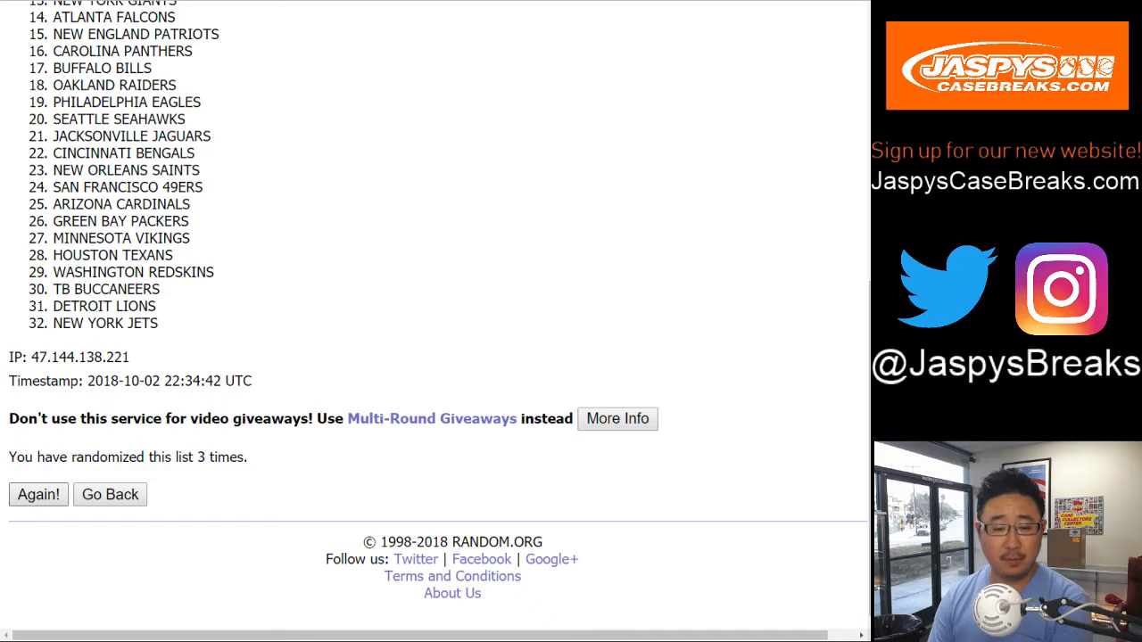
left_click(35, 493)
left_click(36, 493)
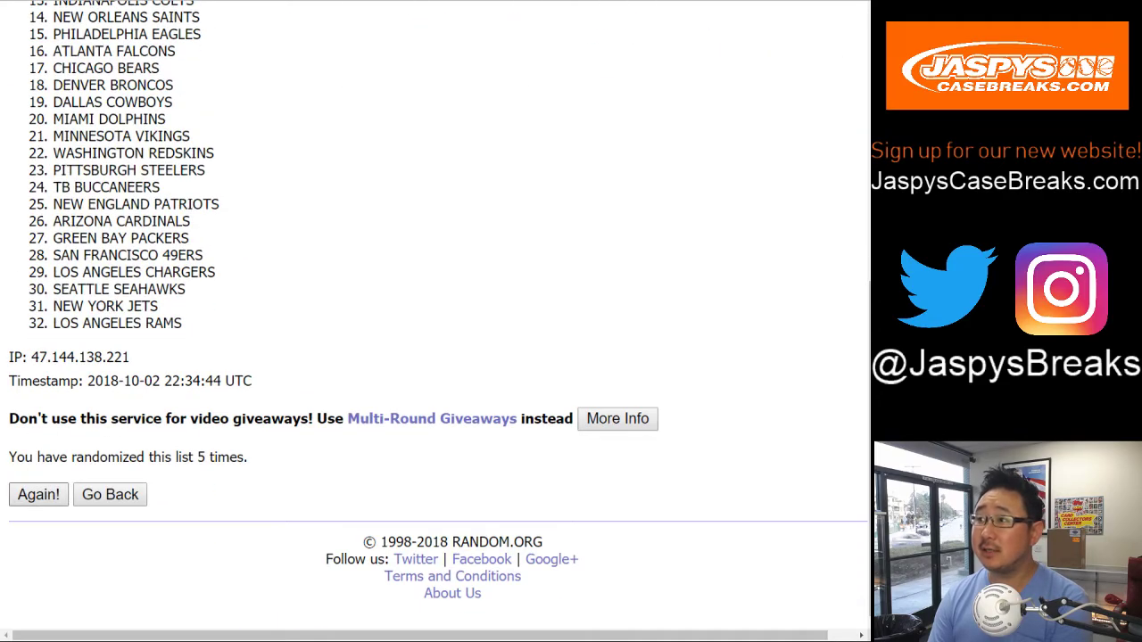
left_click(38, 494)
left_click(38, 494)
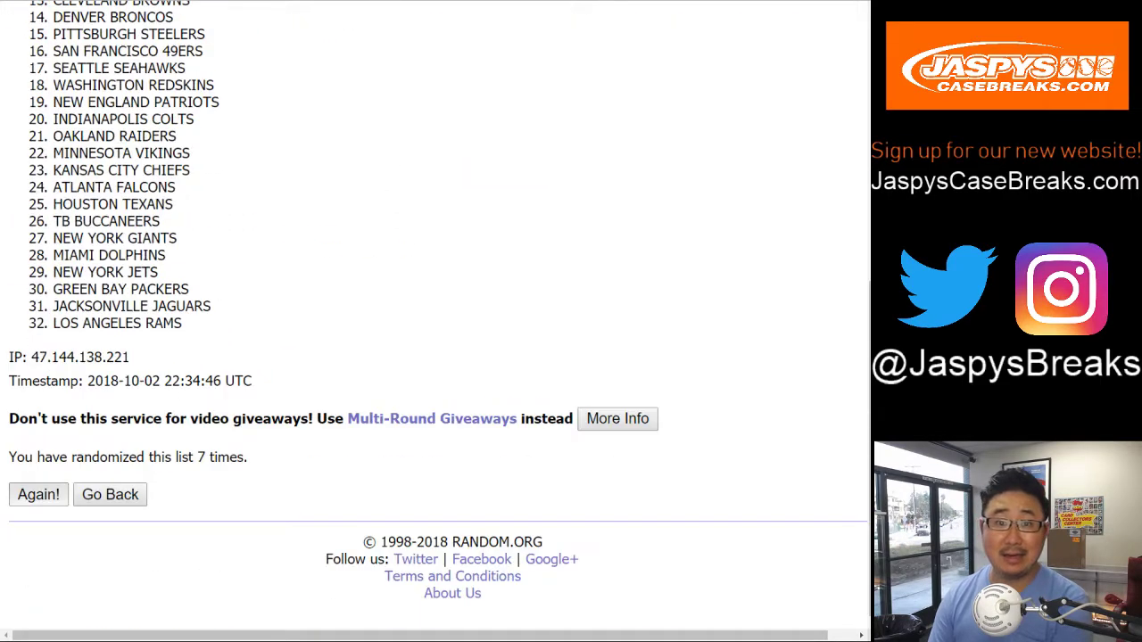
left_click(39, 494)
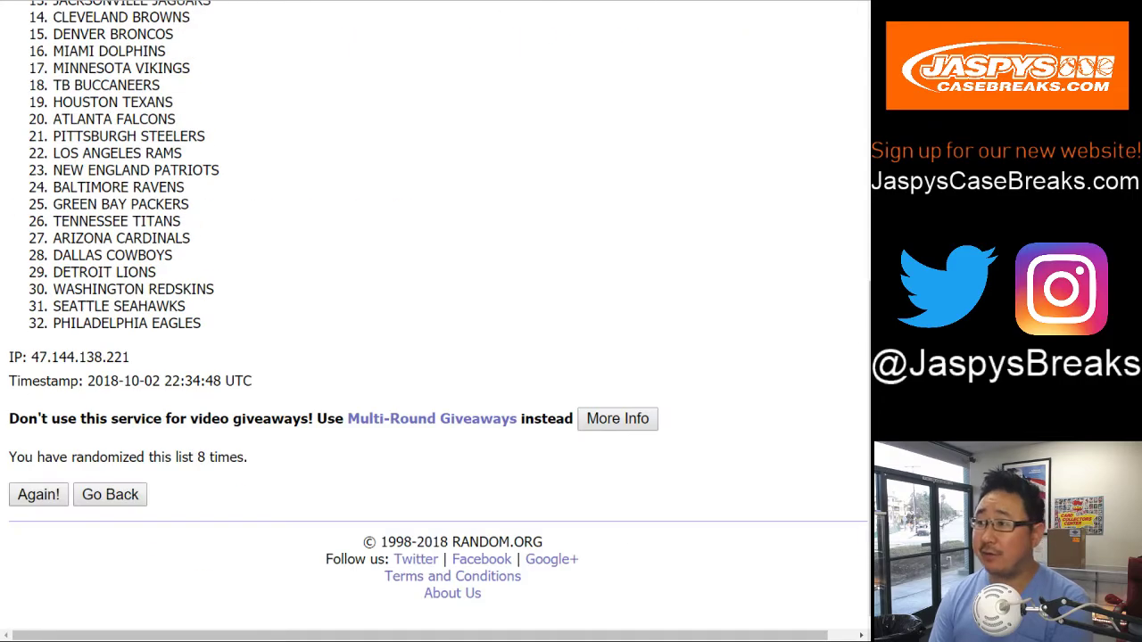
Step: Copy all 32 randomized team names and paste them into the spreadsheet's column B, starting in cell B1 beside the participant names
scroll(38, 494, "up", 6)
left_click_drag(54, 296, 200, 323)
key("ctrl+c")
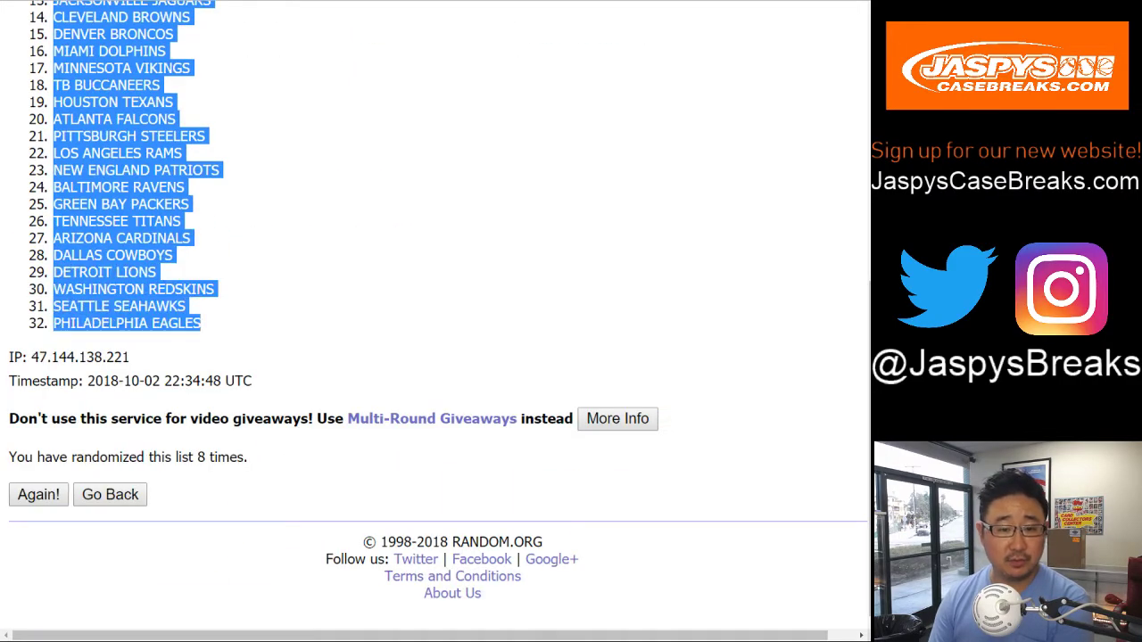
key("ctrl+Tab")
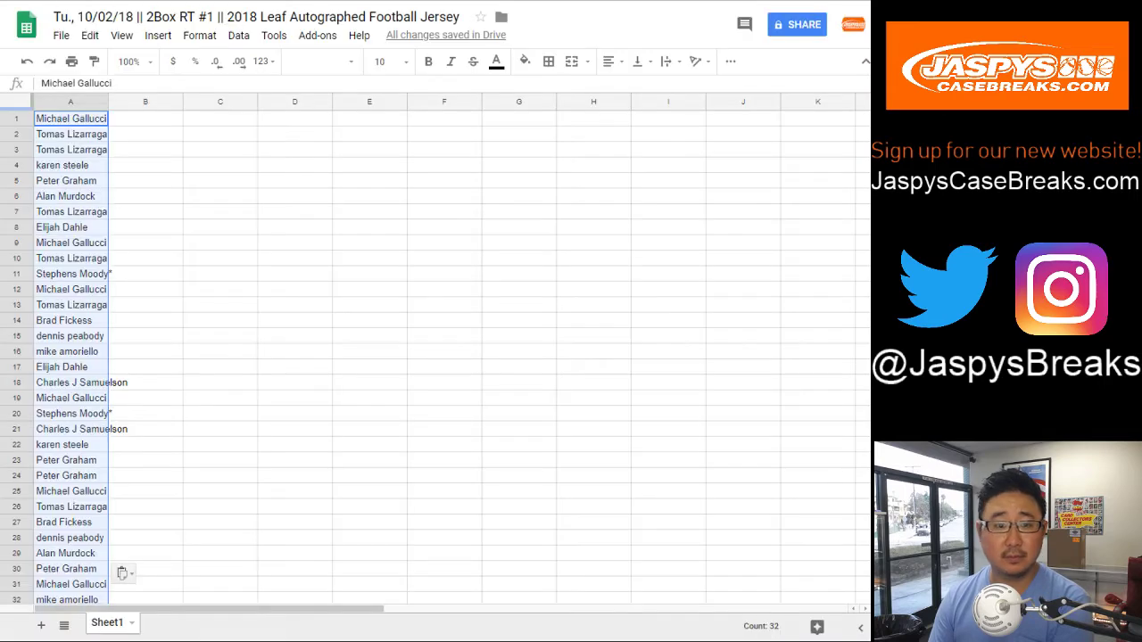
right_click(131, 117)
left_click(171, 171)
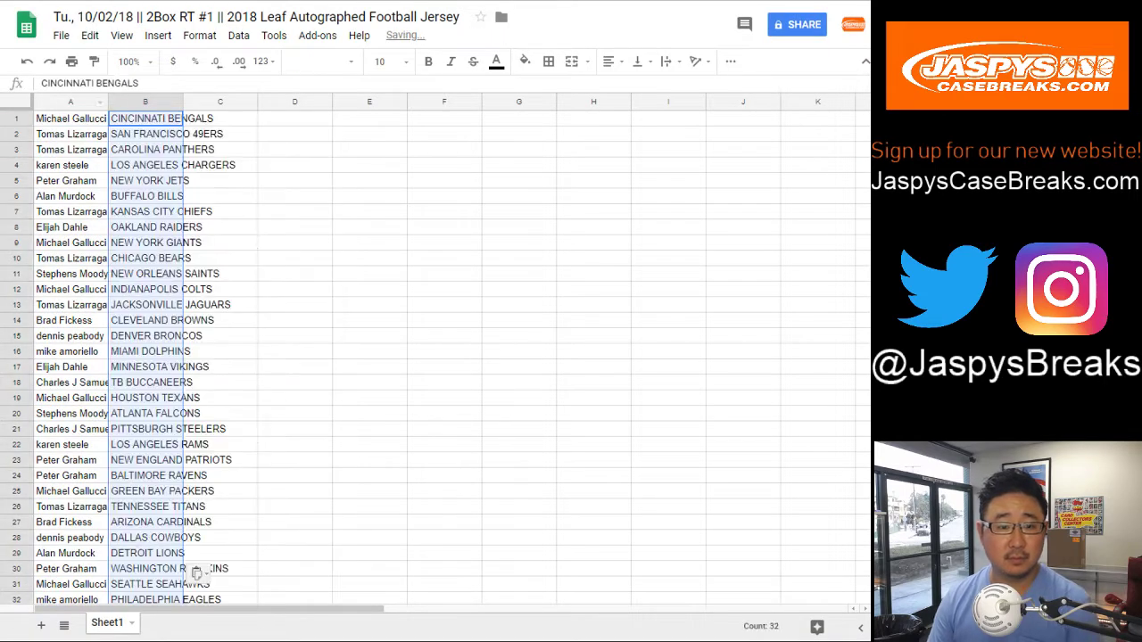
Step: Set the whole sheet's font to Helvetica at size 13 and auto-fit the column widths to their contents
key("ctrl+a")
left_click(322, 61)
left_click(319, 117)
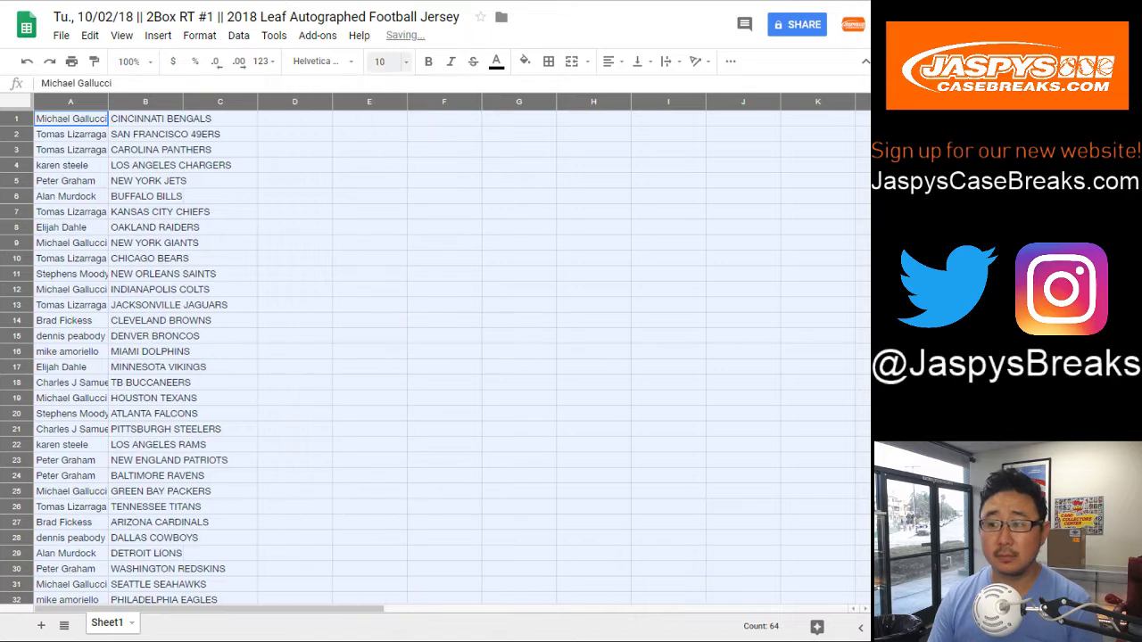
left_click(388, 61)
left_click(393, 208)
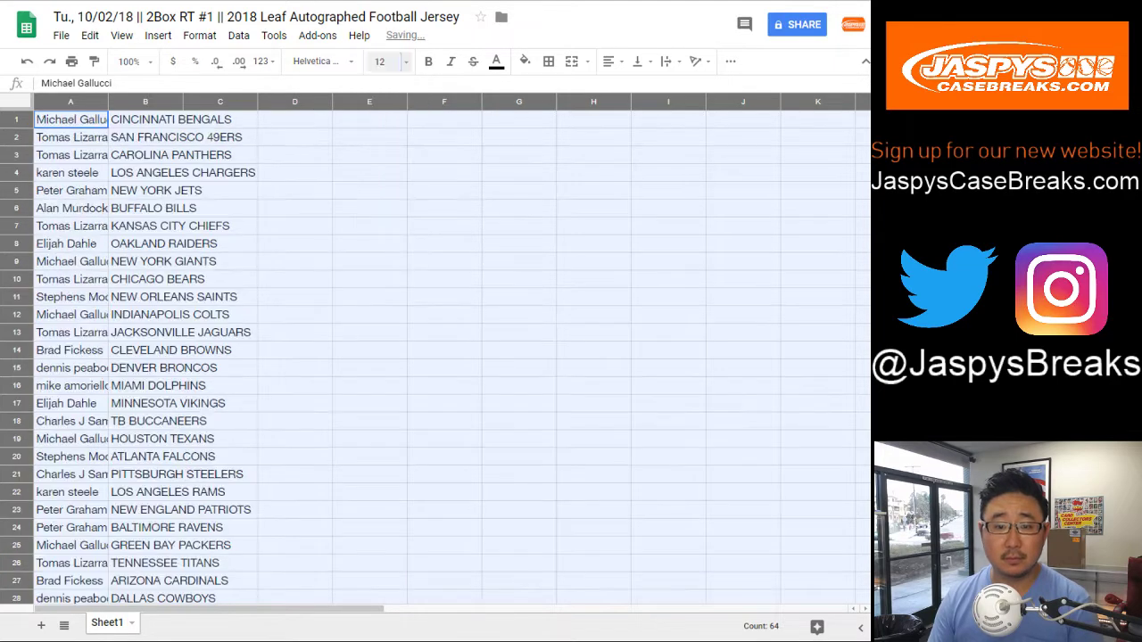
left_click(382, 60)
type("13")
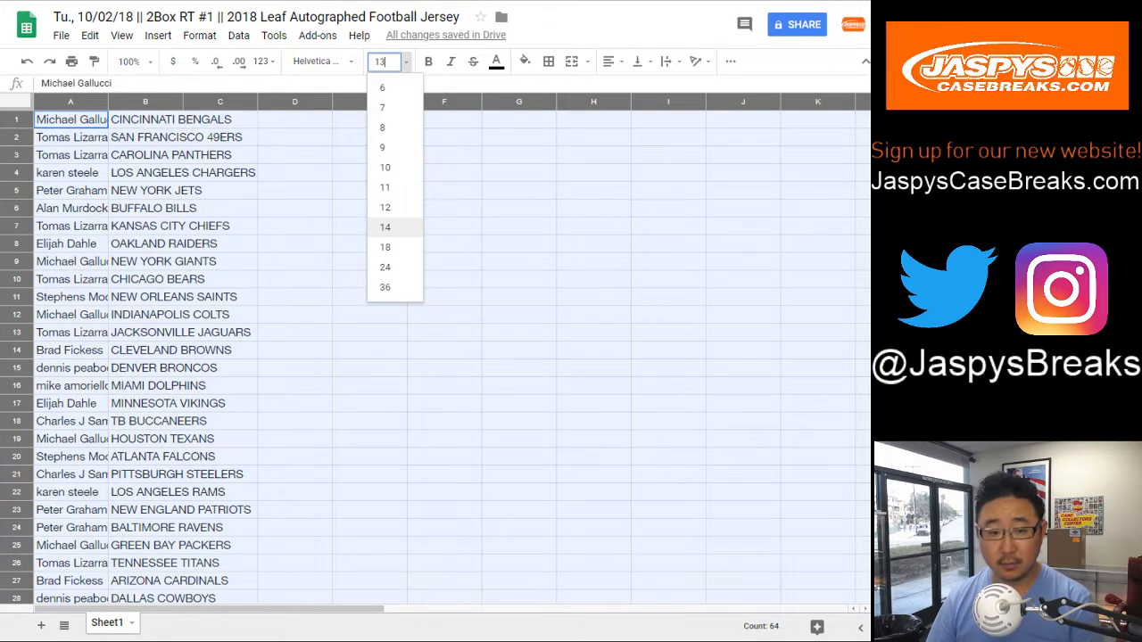
key("Return")
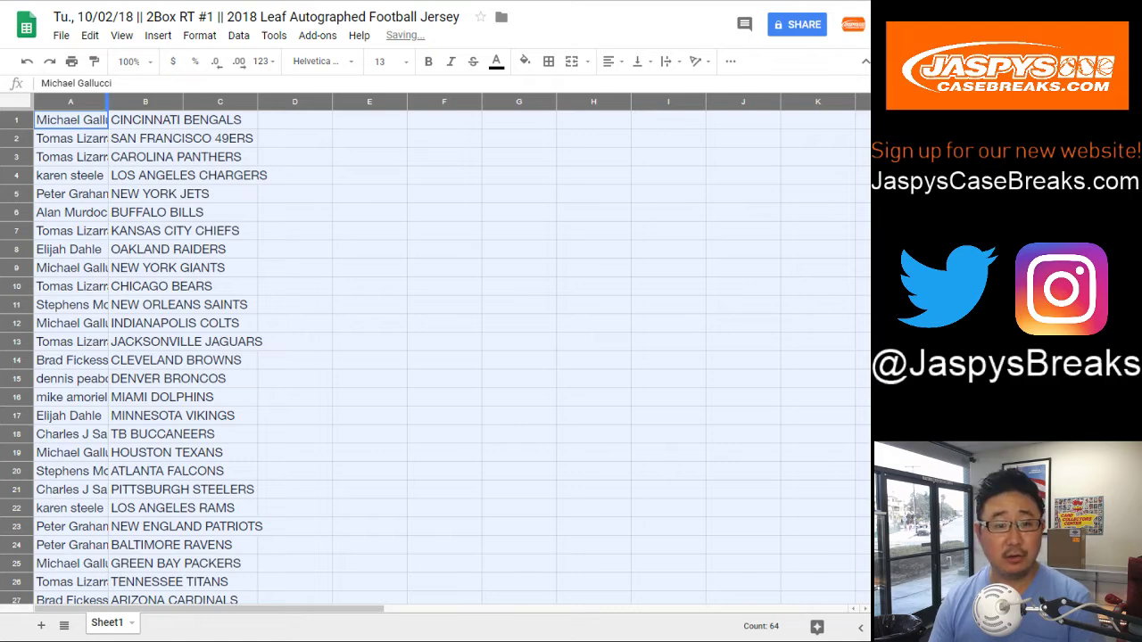
double_click(108, 101)
Step: Go through the sheet by highlighting rows from row 2 down to row 32 and read each participant's assigned team
left_click_drag(16, 138, 16, 157)
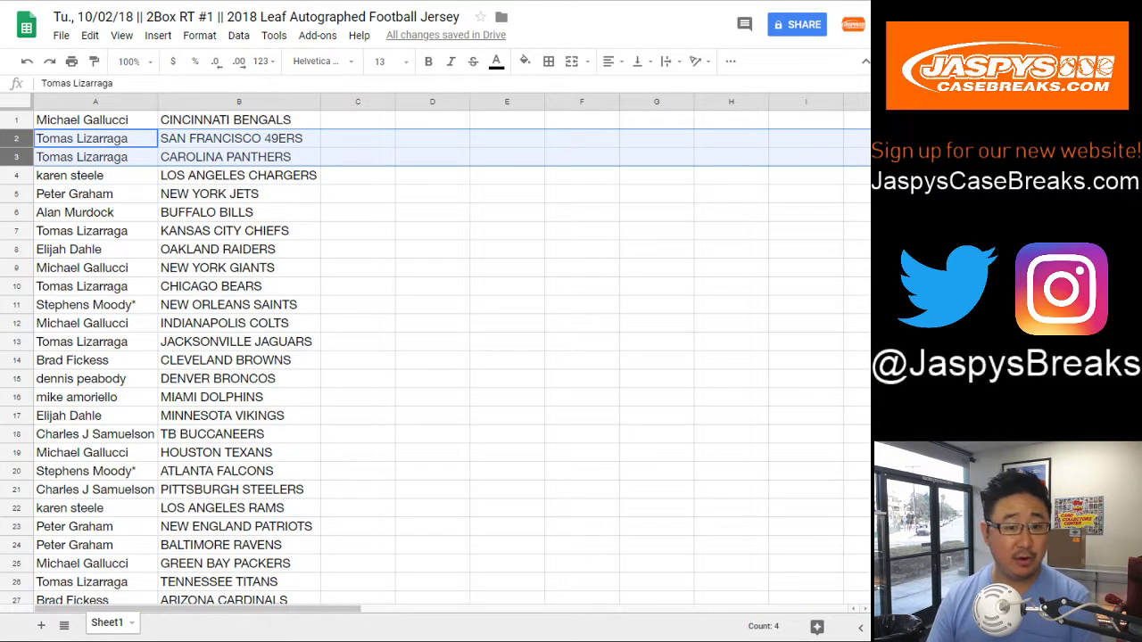
left_click(16, 176)
left_click(16, 193)
left_click(16, 213)
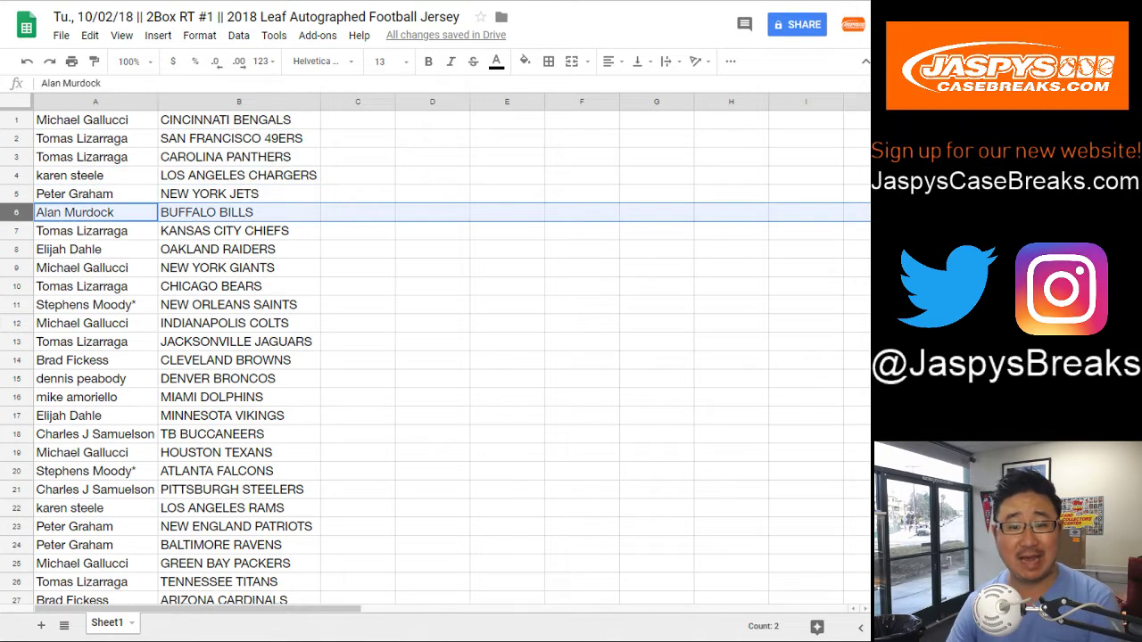
left_click(16, 231)
scroll(16, 231, "down", 2)
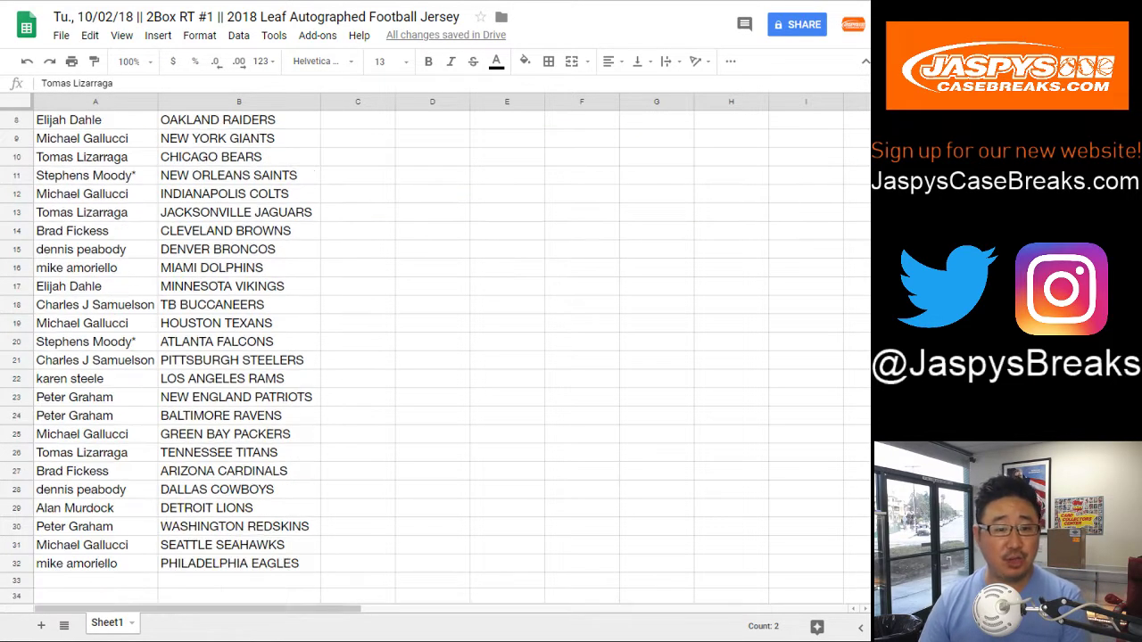
scroll(17, 231, "up", 1)
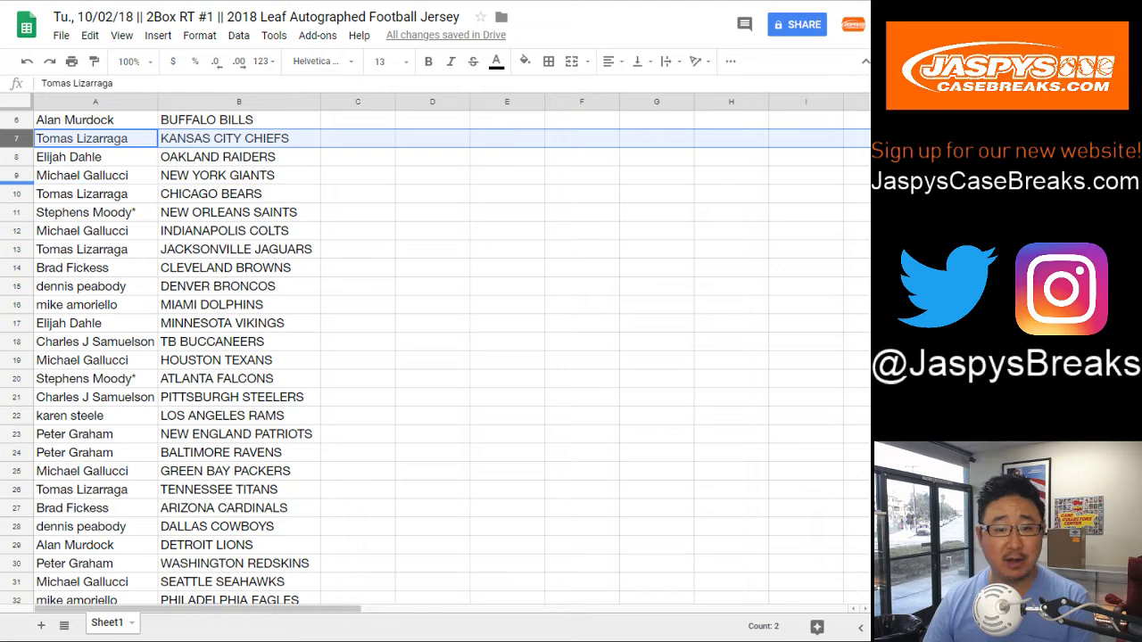
left_click(16, 176)
left_click(16, 193)
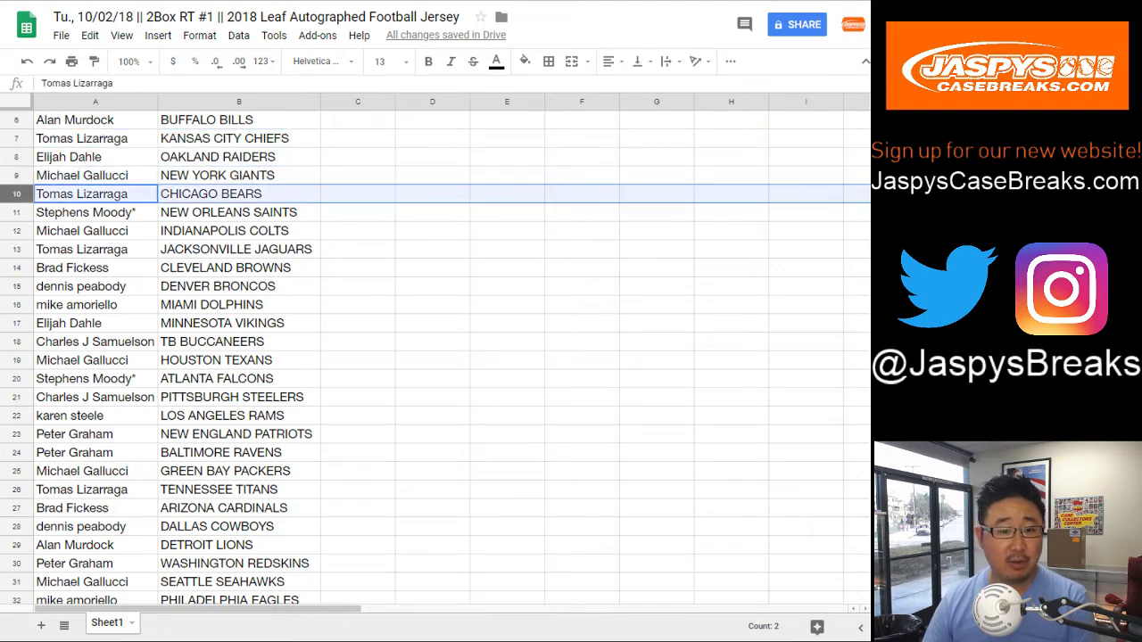
left_click(16, 213)
left_click(16, 378, "ctrl")
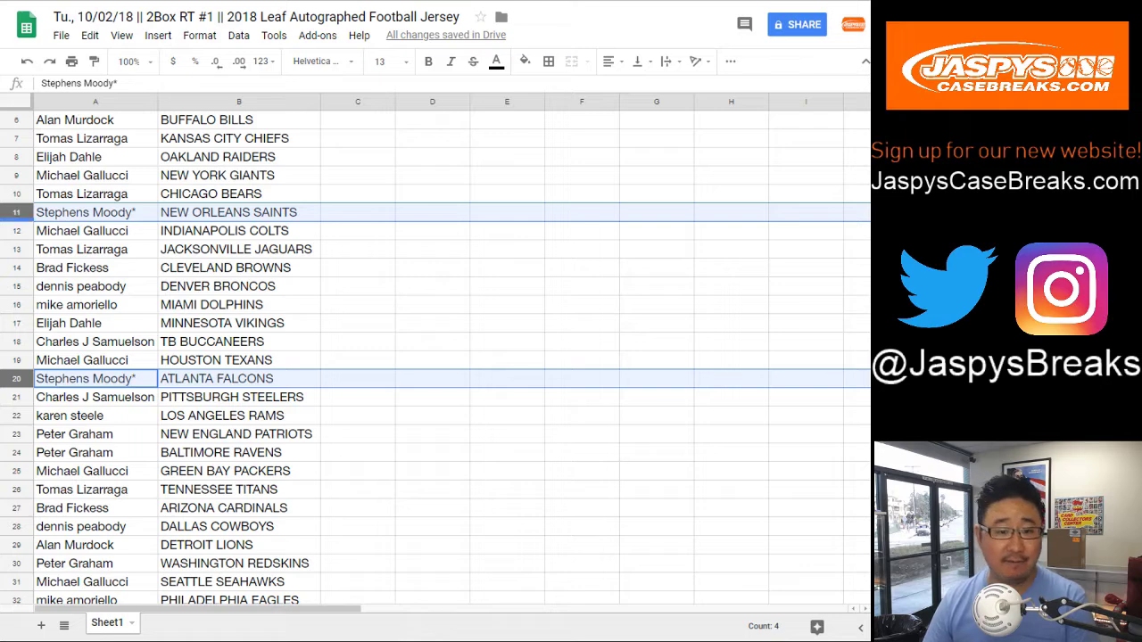
left_click(16, 231)
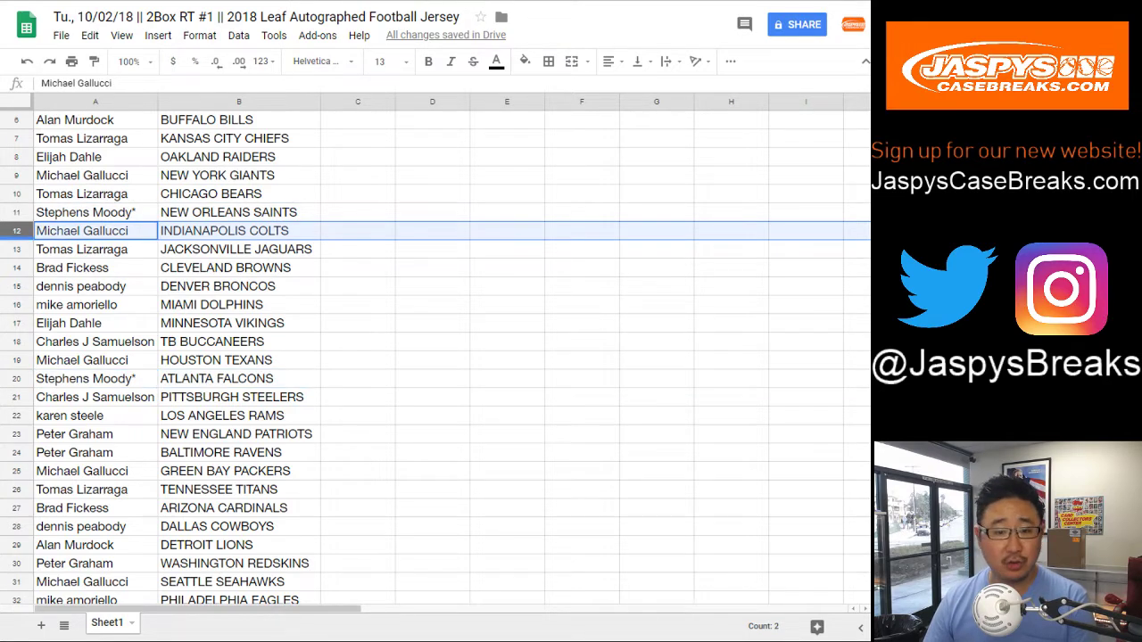
left_click(16, 250)
left_click(16, 268)
left_click(16, 286)
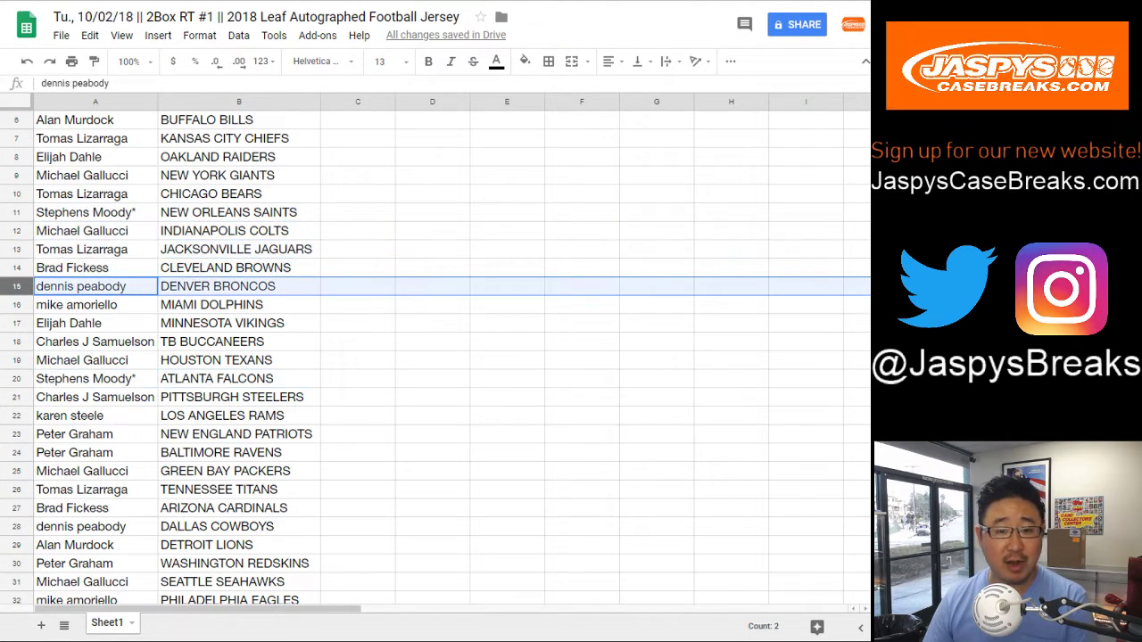
left_click(16, 305)
left_click(17, 323)
scroll(16, 323, "down", 1)
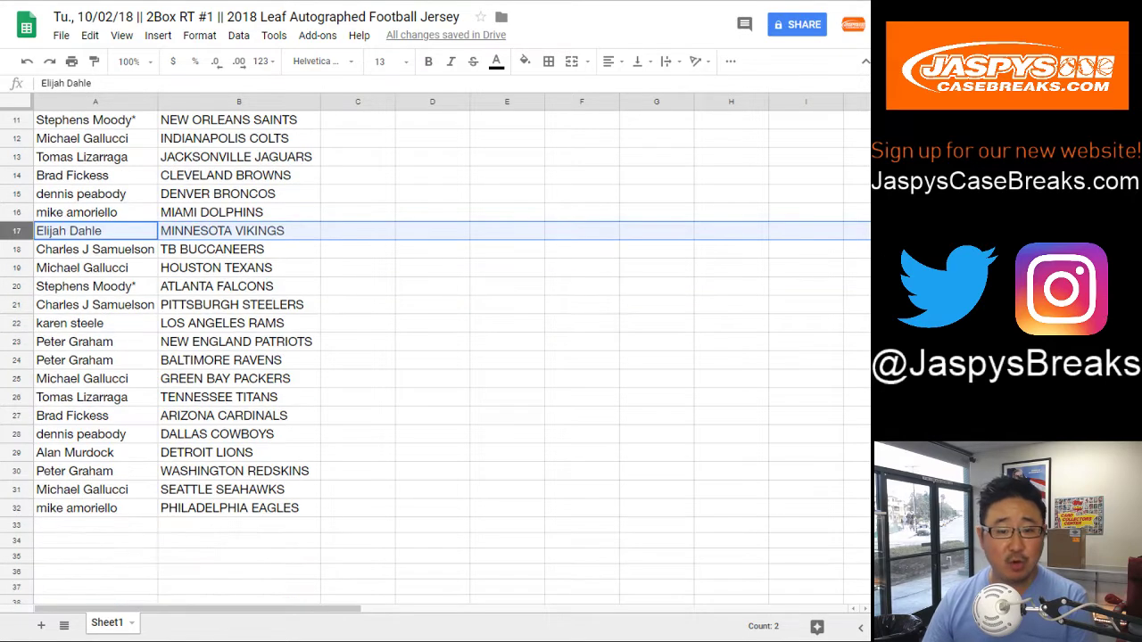
left_click(16, 250)
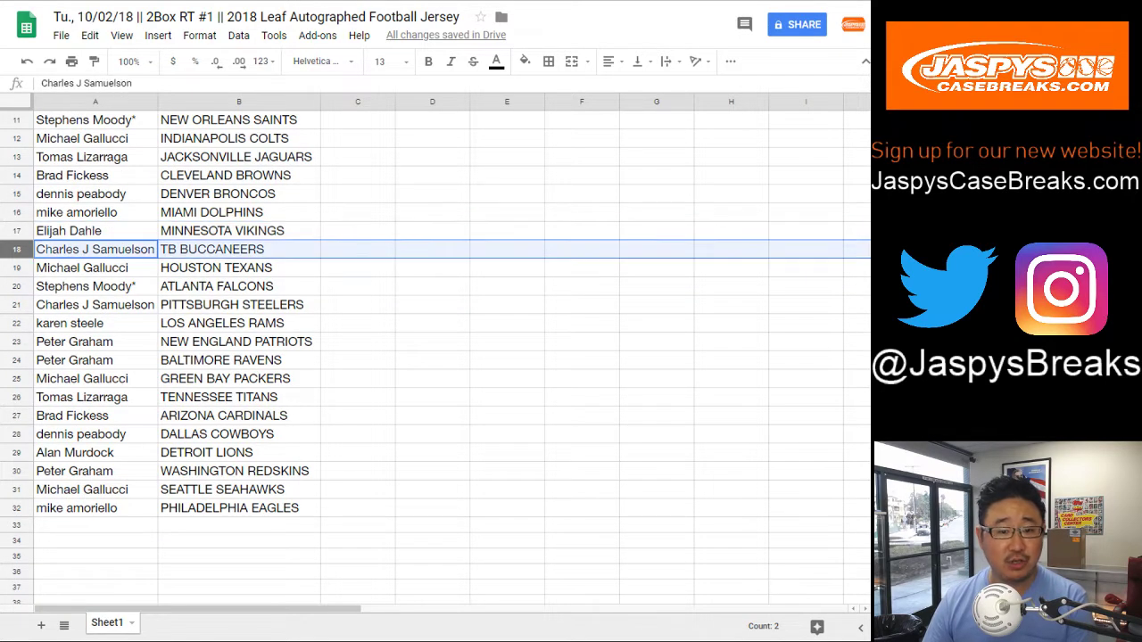
left_click(16, 268)
scroll(16, 267, "down", 1)
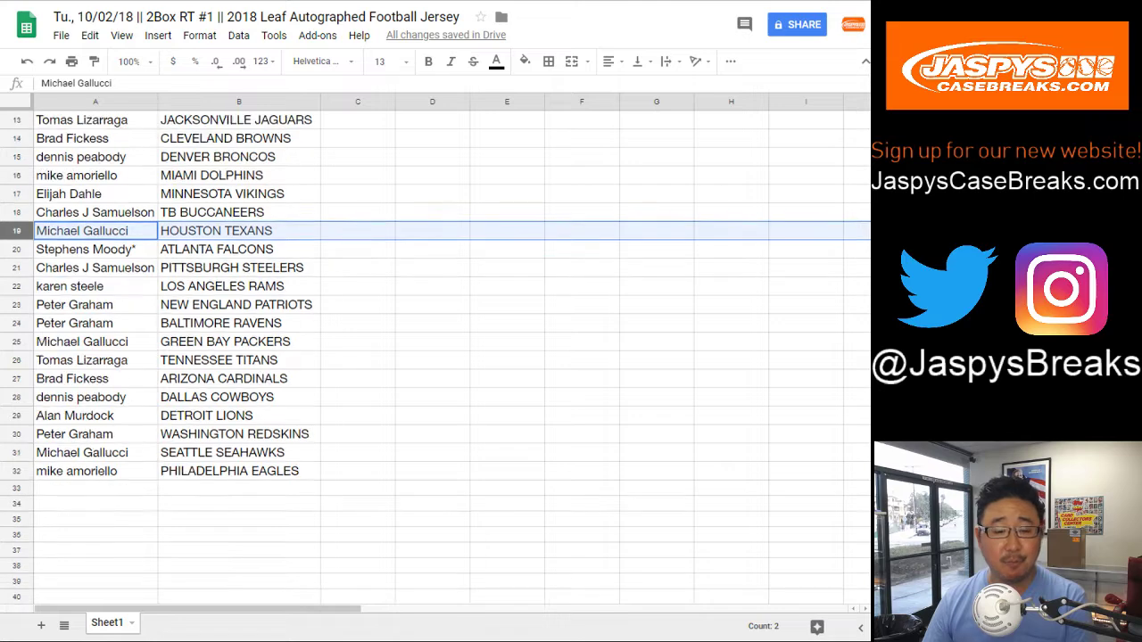
left_click(16, 217)
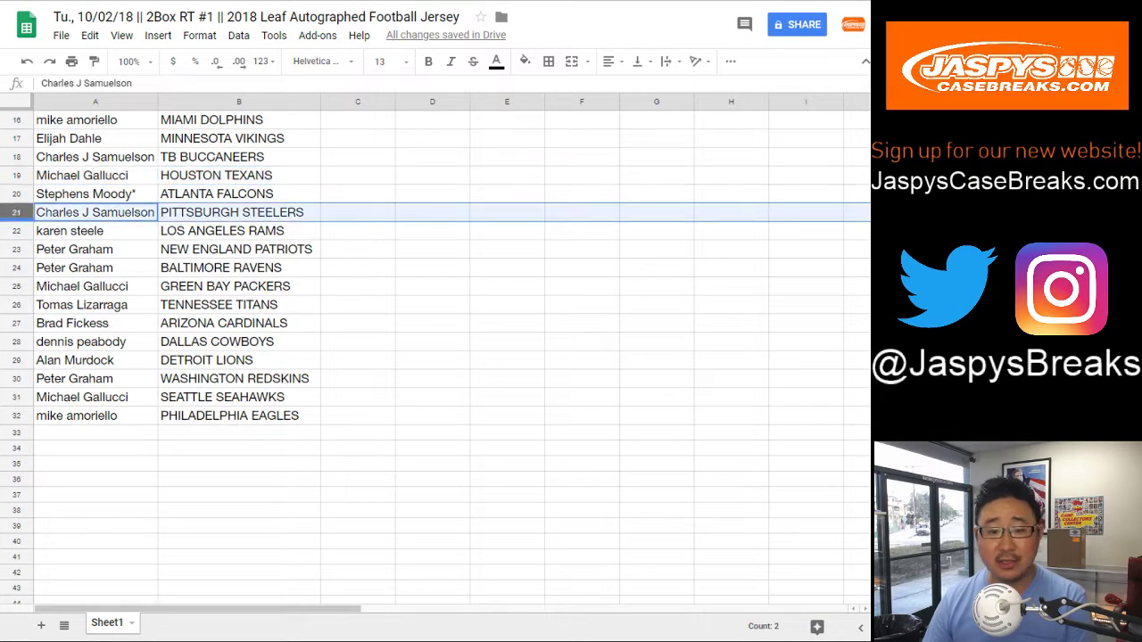
left_click(16, 226)
left_click_drag(16, 250, 16, 263)
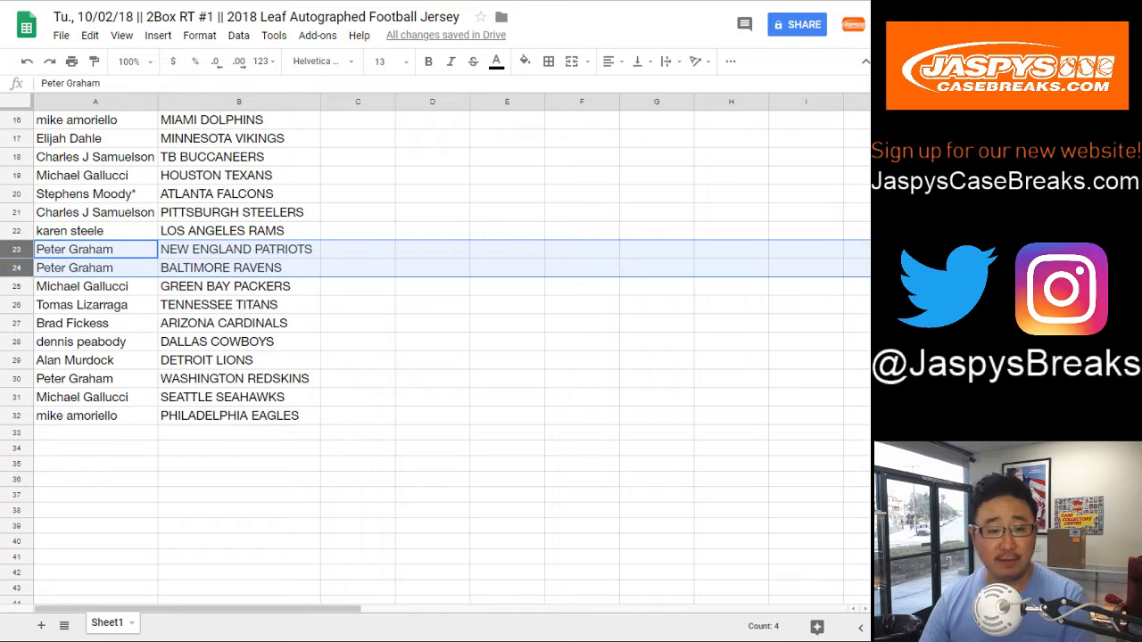
left_click(16, 286)
left_click(16, 303)
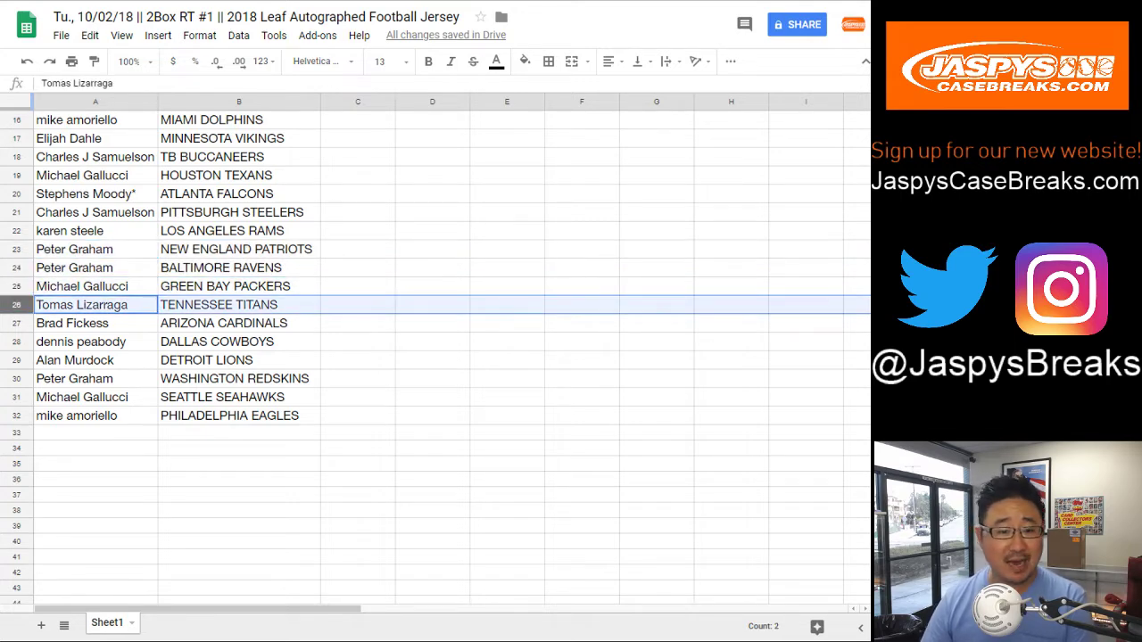
left_click(16, 323)
left_click(16, 338)
left_click(16, 359)
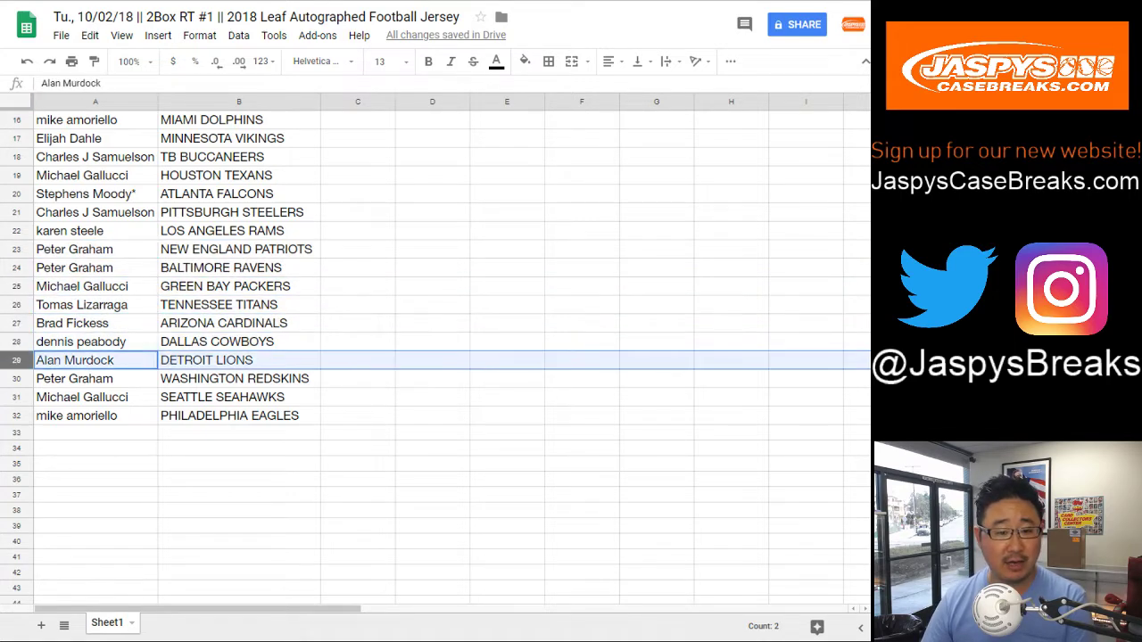
left_click(16, 378)
left_click(16, 397)
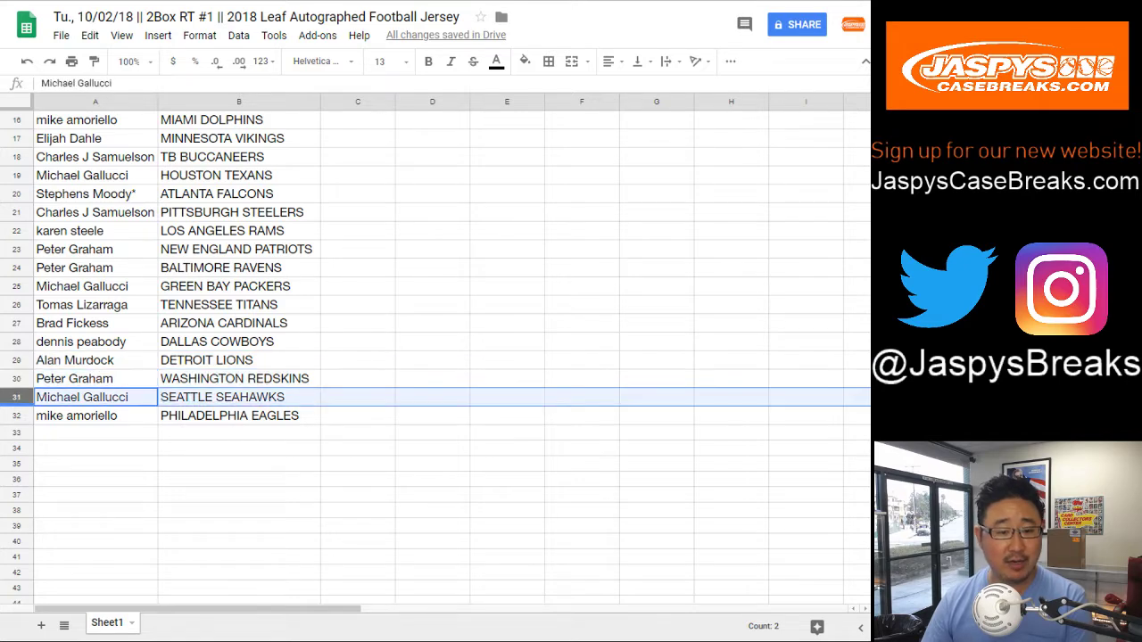
left_click(16, 416)
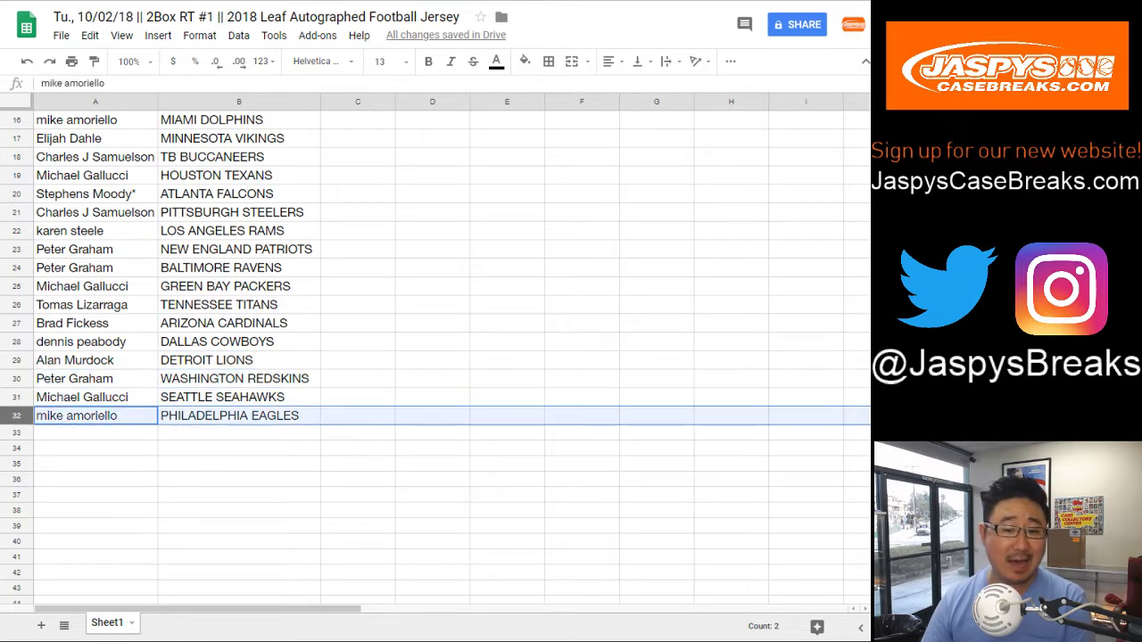
Step: Reduce the sheet's zoom to 84% so that all 32 rows of names and teams fit in view
scroll(435, 357, "up", 5)
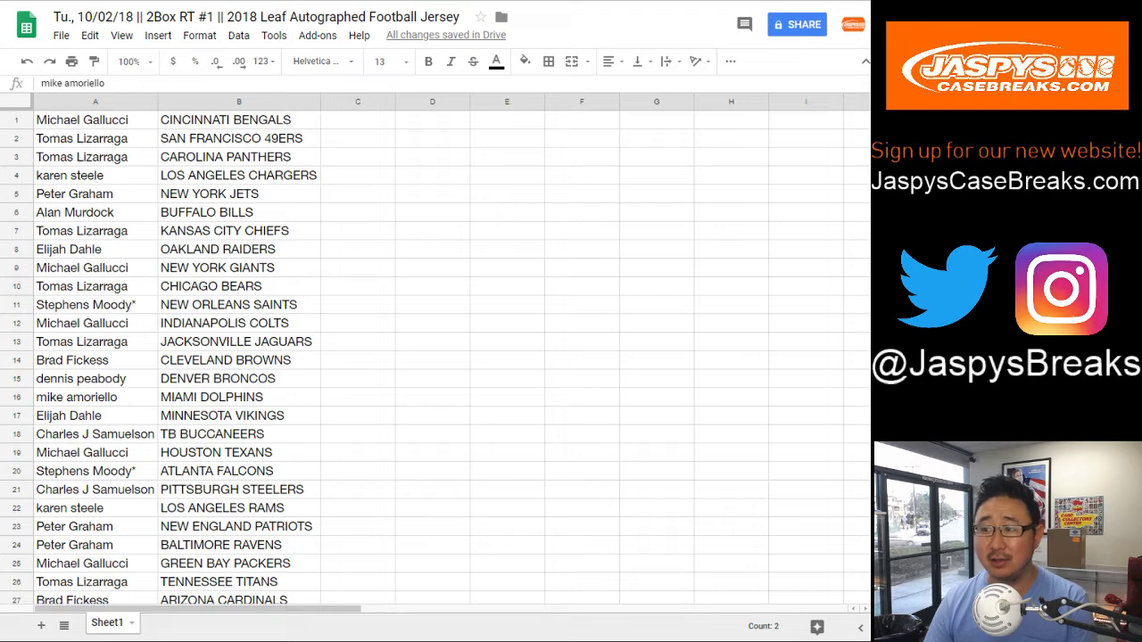
key("ctrl+a")
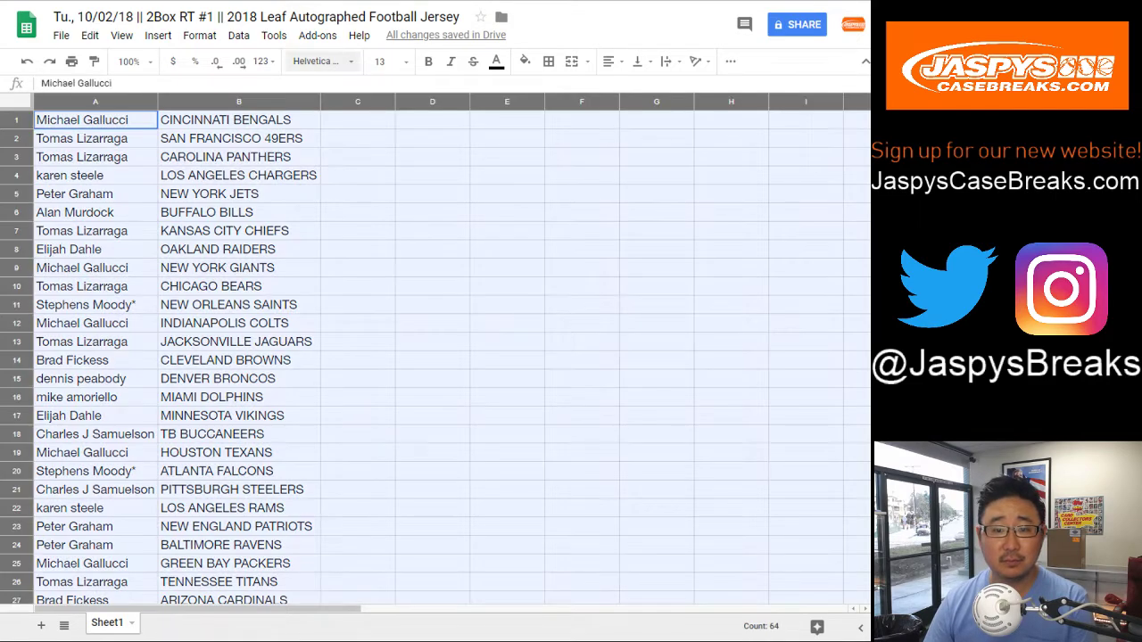
left_click(130, 61)
type("90")
key("Return")
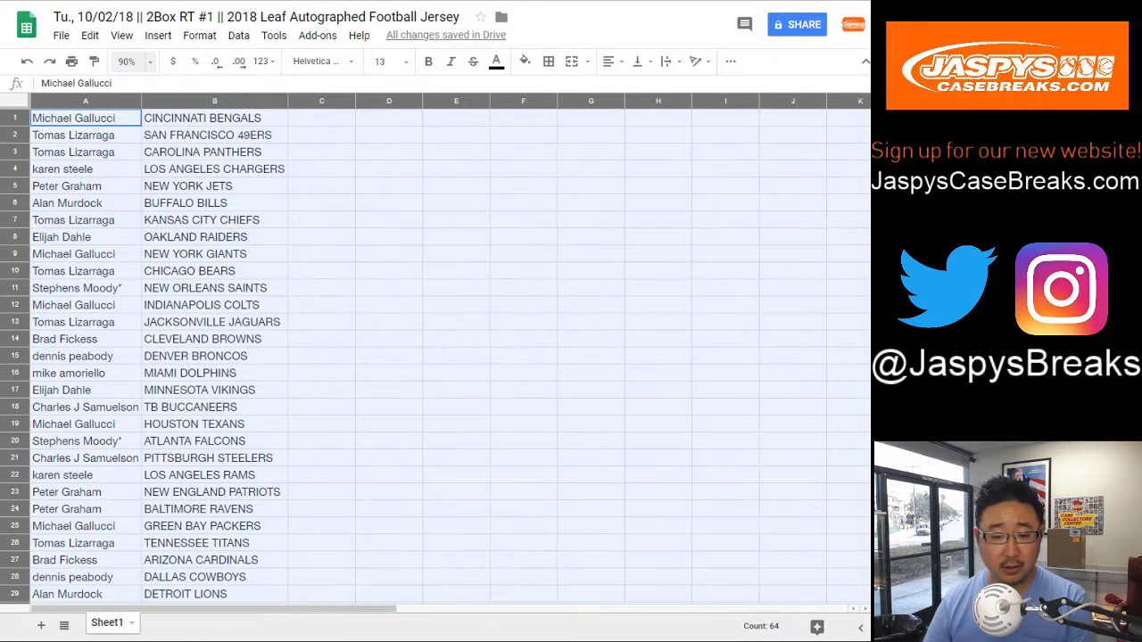
left_click(129, 60)
type("85")
key("Return")
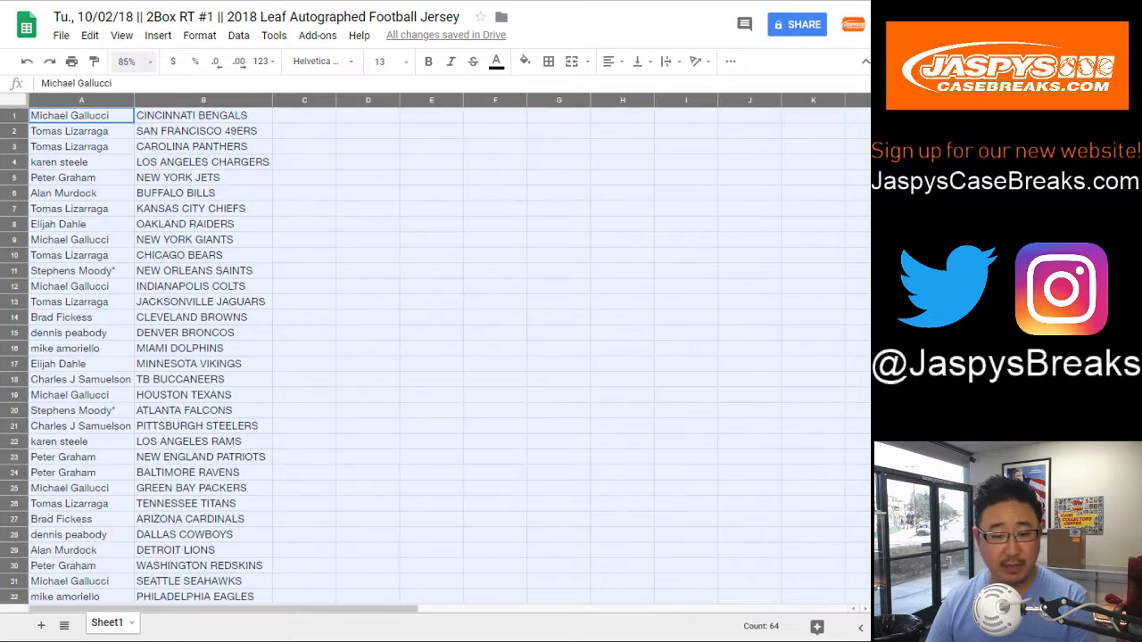
left_click(126, 61)
type("84")
key("Return")
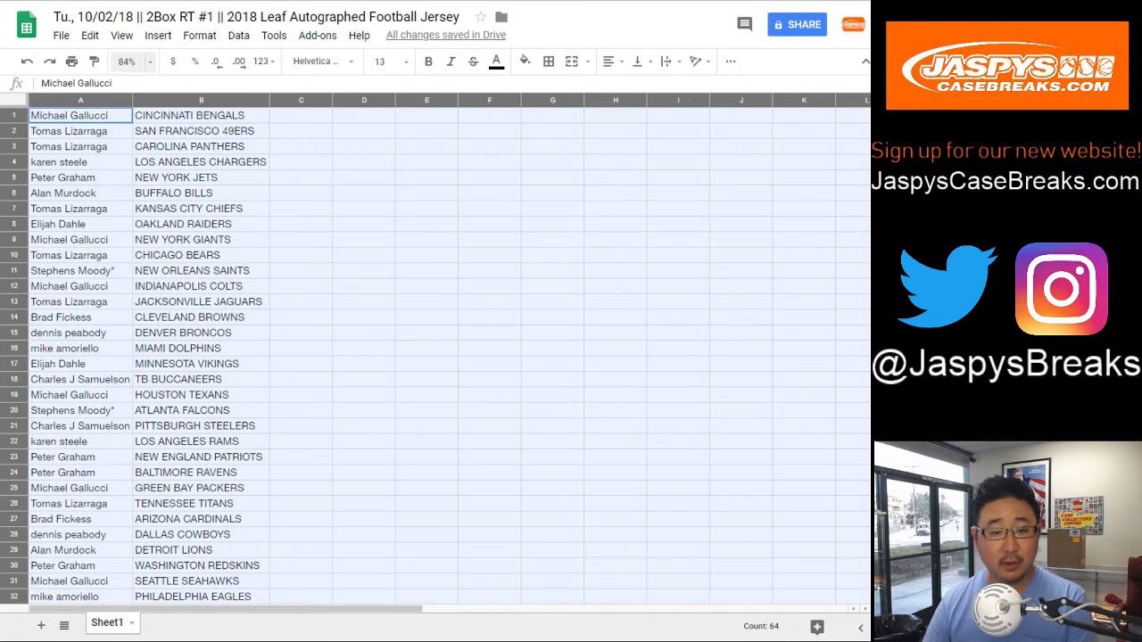
left_click(127, 61)
left_click(80, 115)
Step: Sort the whole sheet alphabetically from A to Z by the team names in column B
left_click(201, 100)
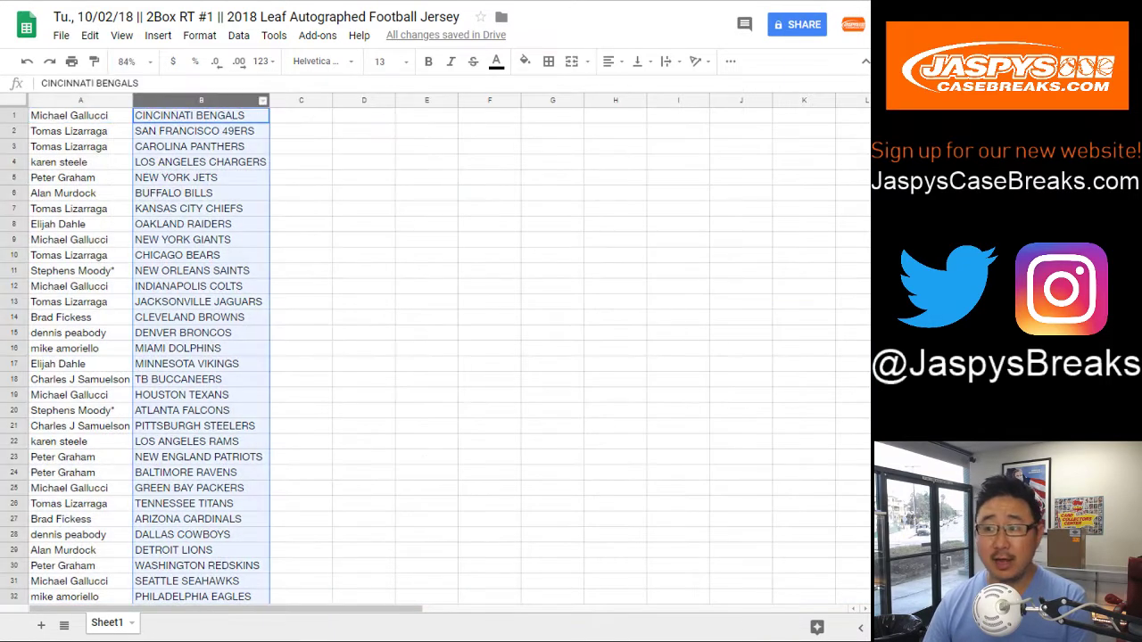
left_click(238, 35)
left_click(286, 56)
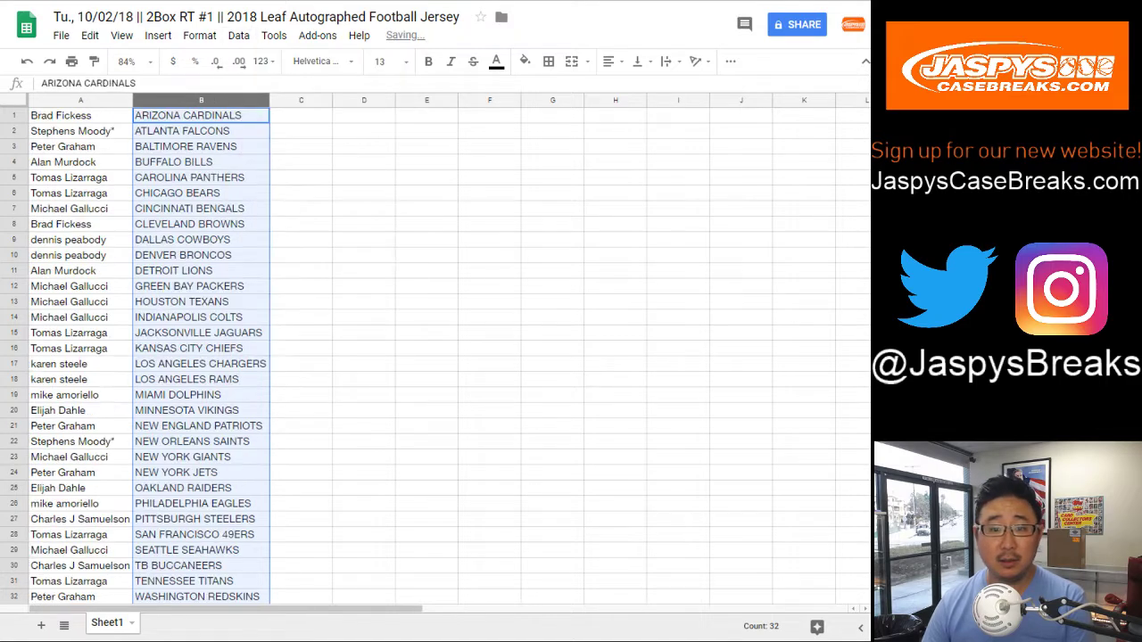
Step: Apply all borders to the names and teams in A1:B32 and center their text horizontally
scroll(202, 392, "down", 2)
left_click(202, 410, "shift")
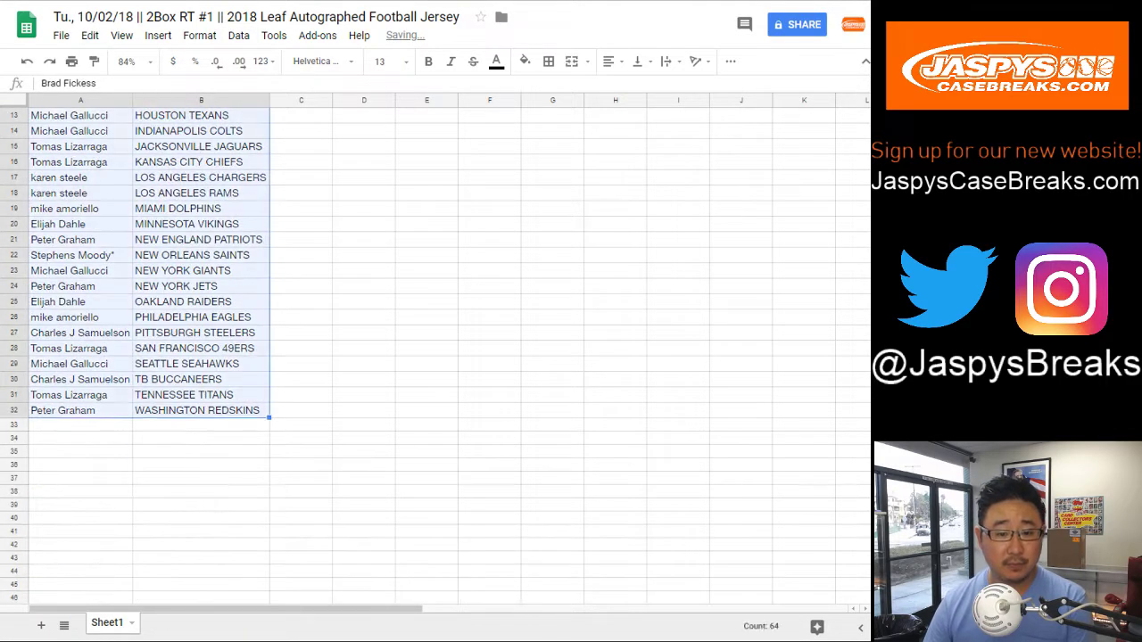
scroll(202, 393, "up", 2)
left_click(549, 61)
left_click(554, 91)
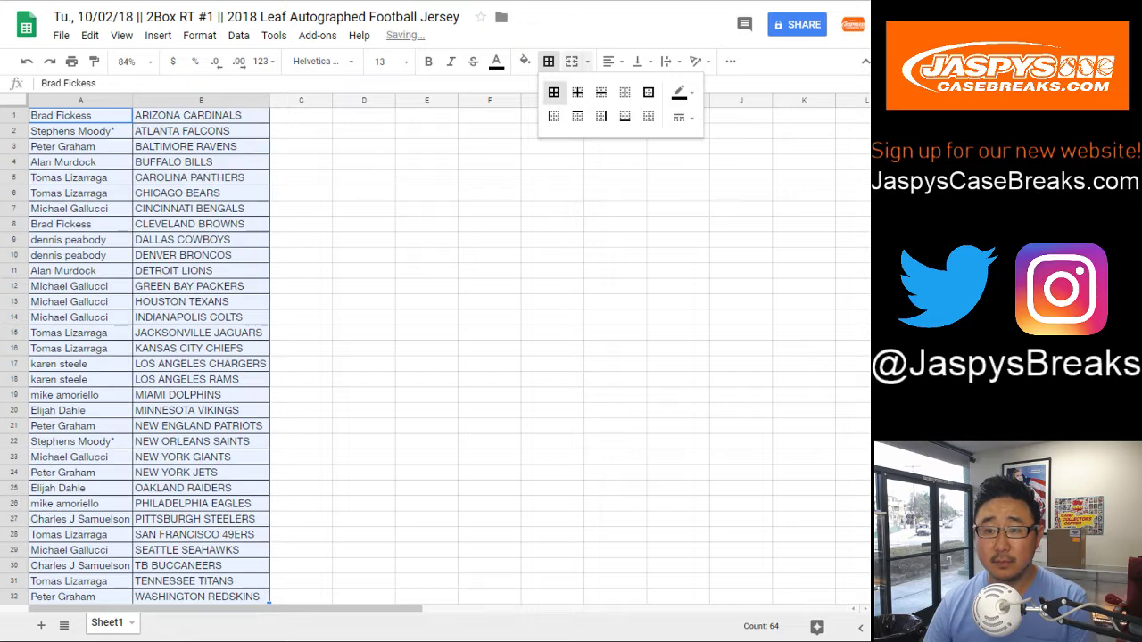
left_click(611, 61)
left_click(634, 86)
left_click(301, 116)
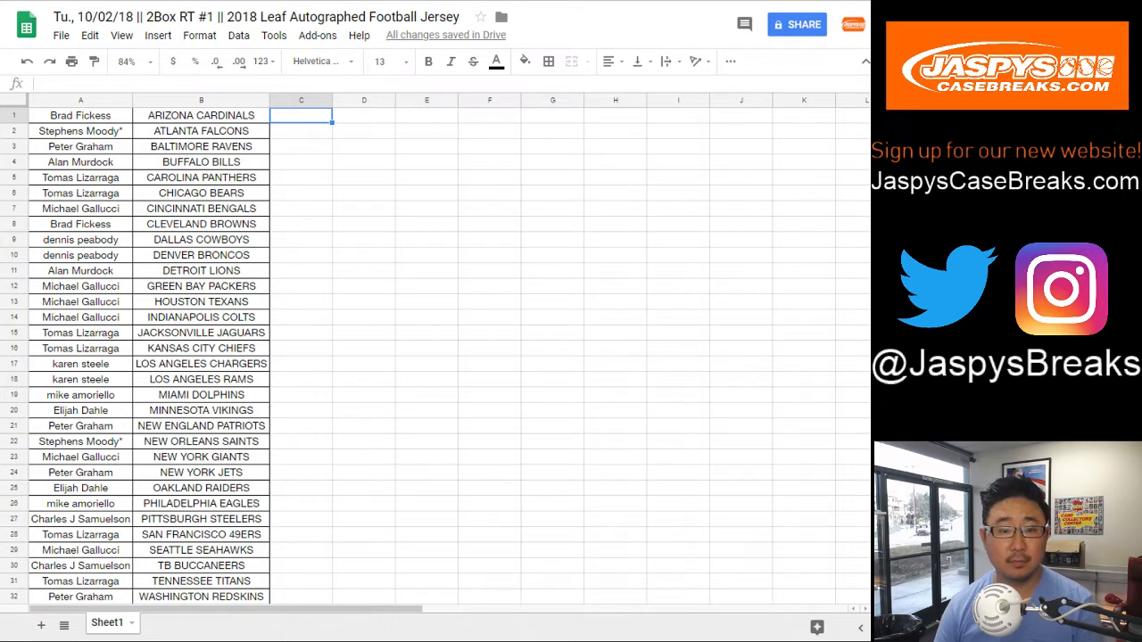
Step: Move BUFFALO BILLS from B4 to C4 and PHILADELPHIA EAGLES from B26 to C26
left_click(202, 162)
key("ctrl+x")
left_click(301, 163)
key("ctrl+v")
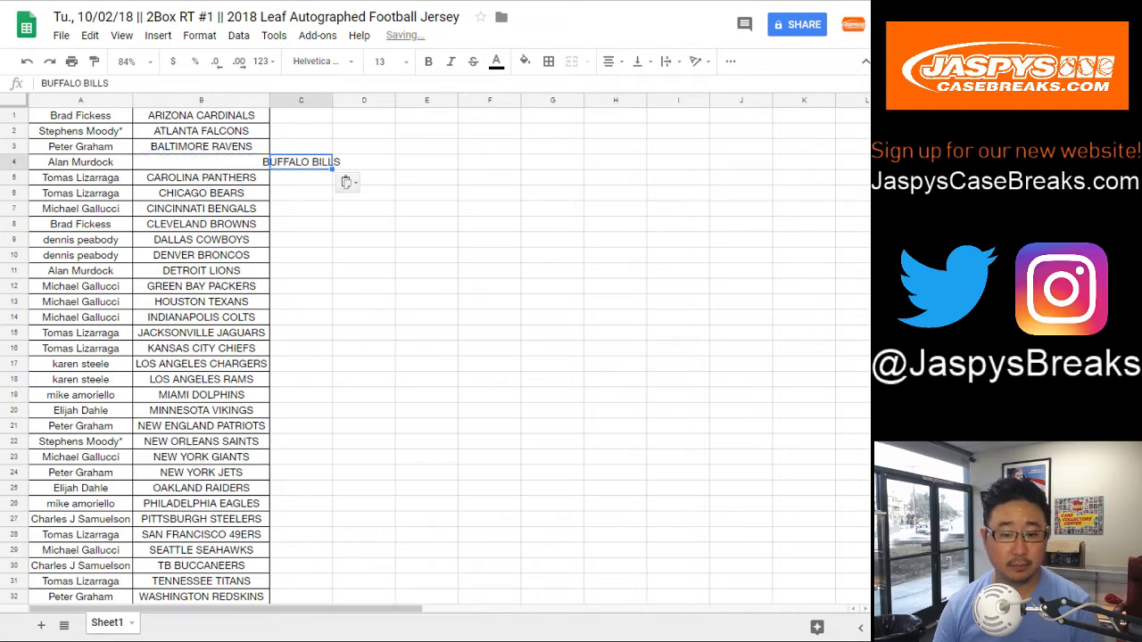
left_click(202, 505)
left_click_drag(267, 510, 347, 524)
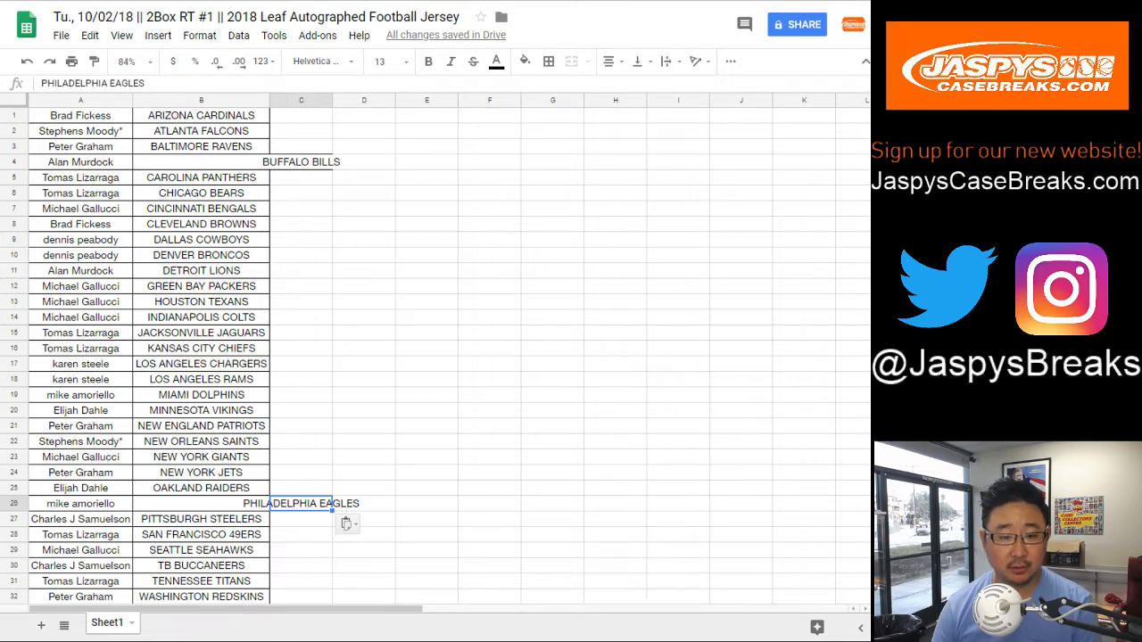
left_click(200, 395)
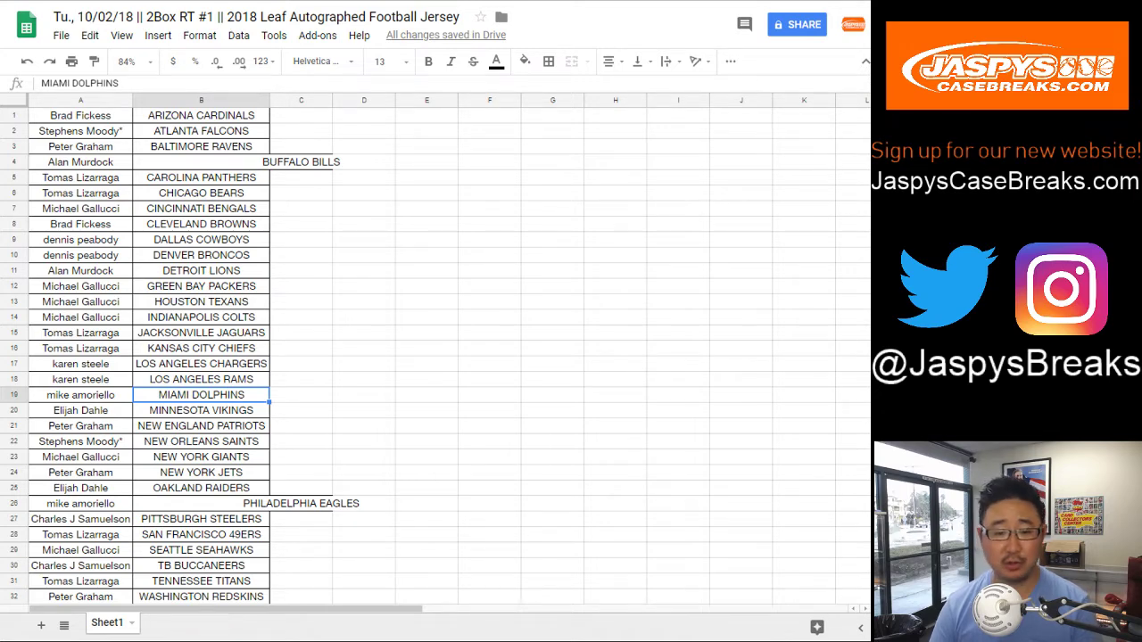
key("ctrl+x")
key("Right")
key("ctrl+v")
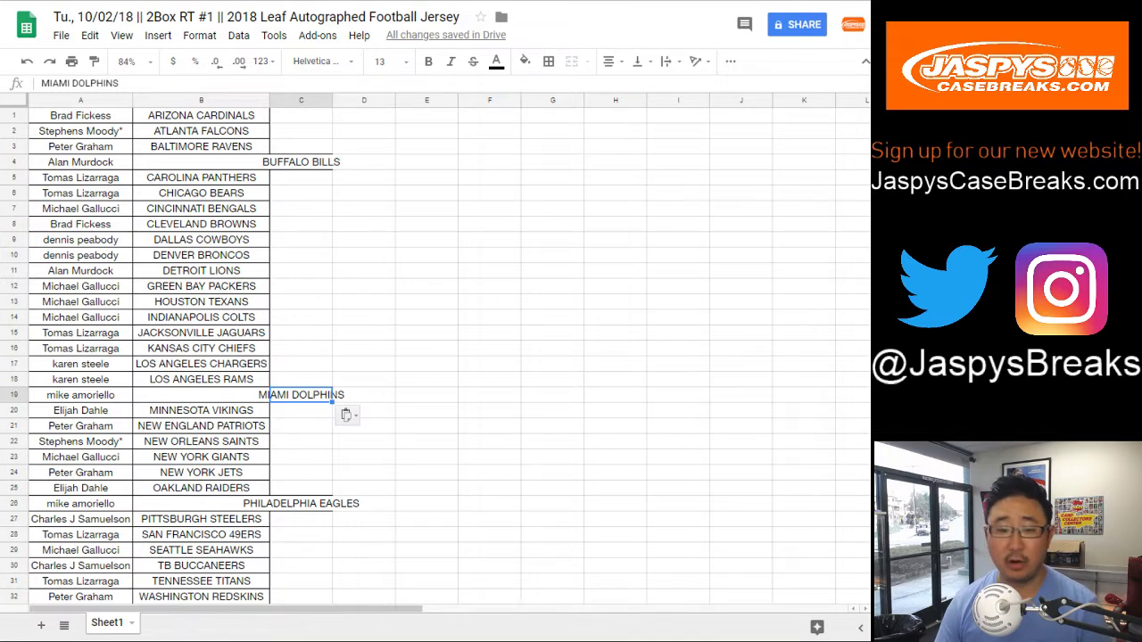
left_click(201, 395)
left_click(300, 395)
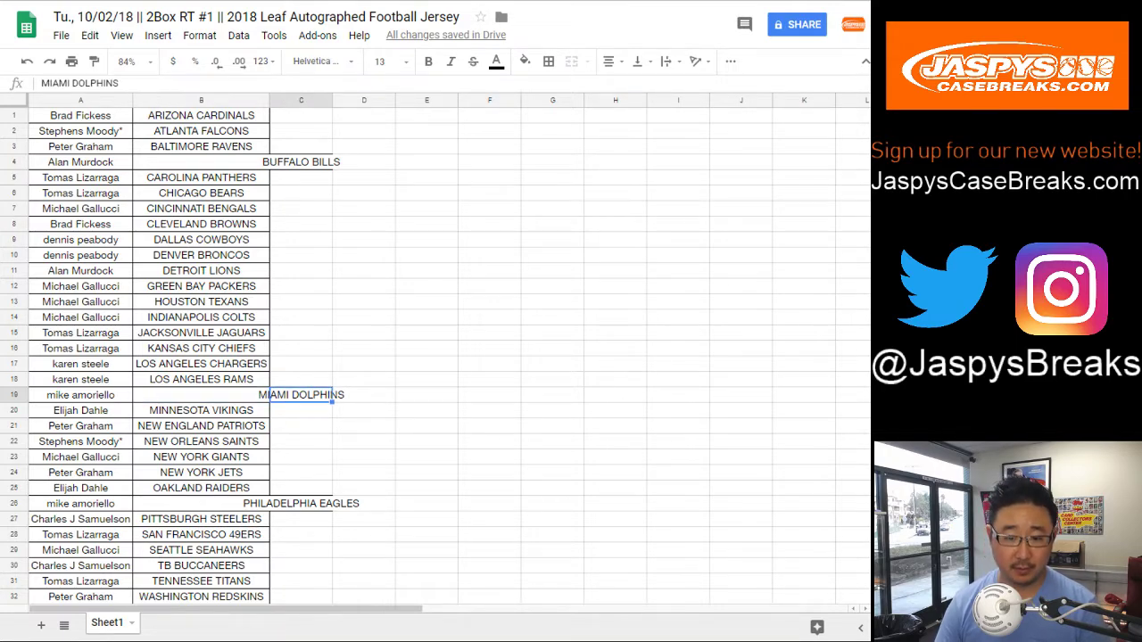
key("ctrl+x")
key("Left")
key("ctrl+v")
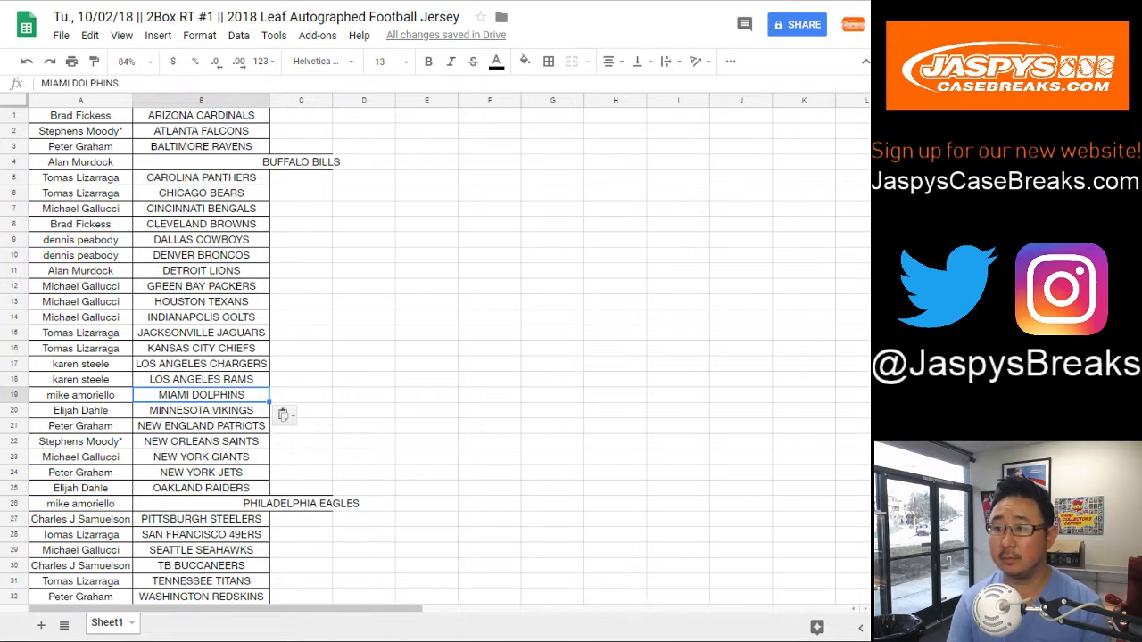
Step: Move PHILADELPHIA EAGLES from C26 to B4 and append "-T" to mark it as traded
left_click(302, 504)
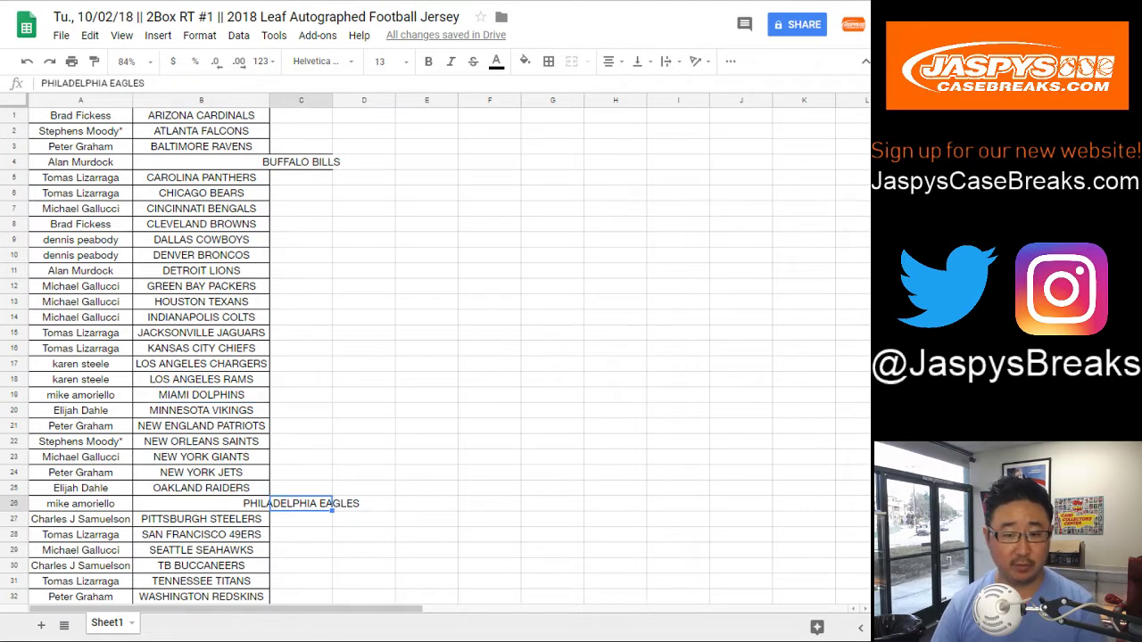
left_click(202, 162)
key("ctrl+v")
double_click(202, 162)
type("-T")
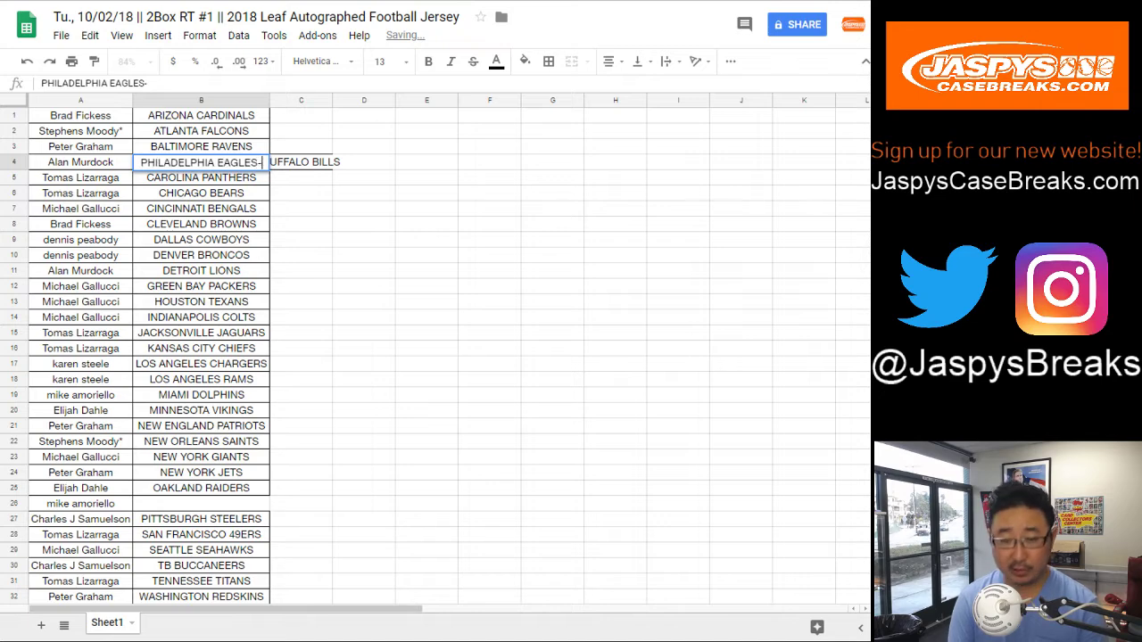
key("Return")
Step: Move BUFFALO BILLS from C4 to B26 and append "-T" to mark it as traded
key("Right")
key("Up")
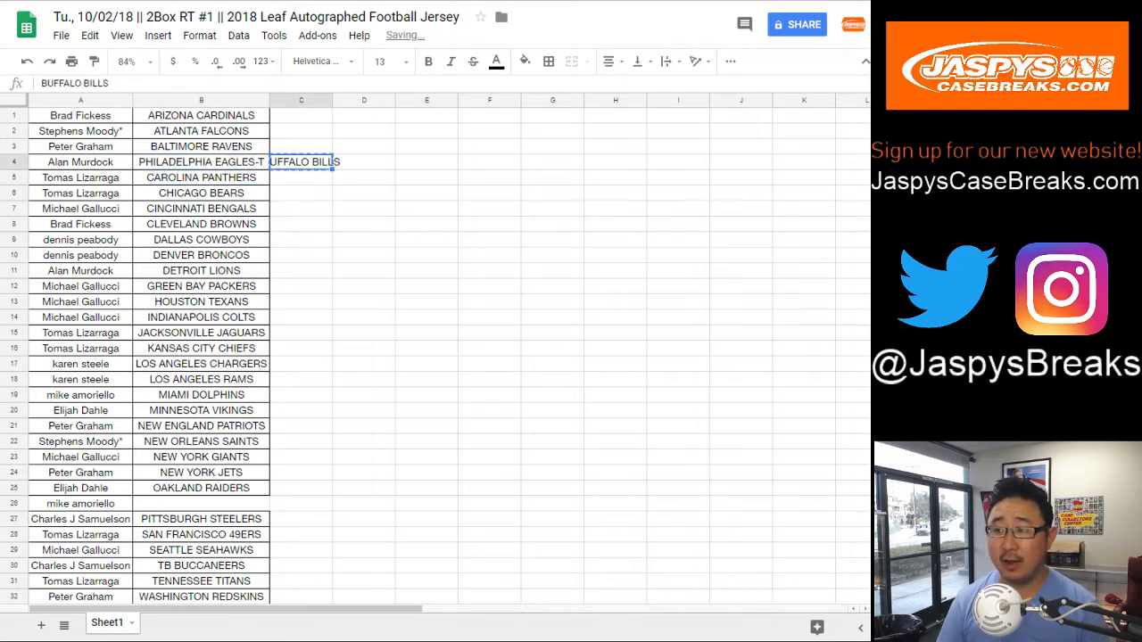
left_click(202, 504)
key("ctrl+v")
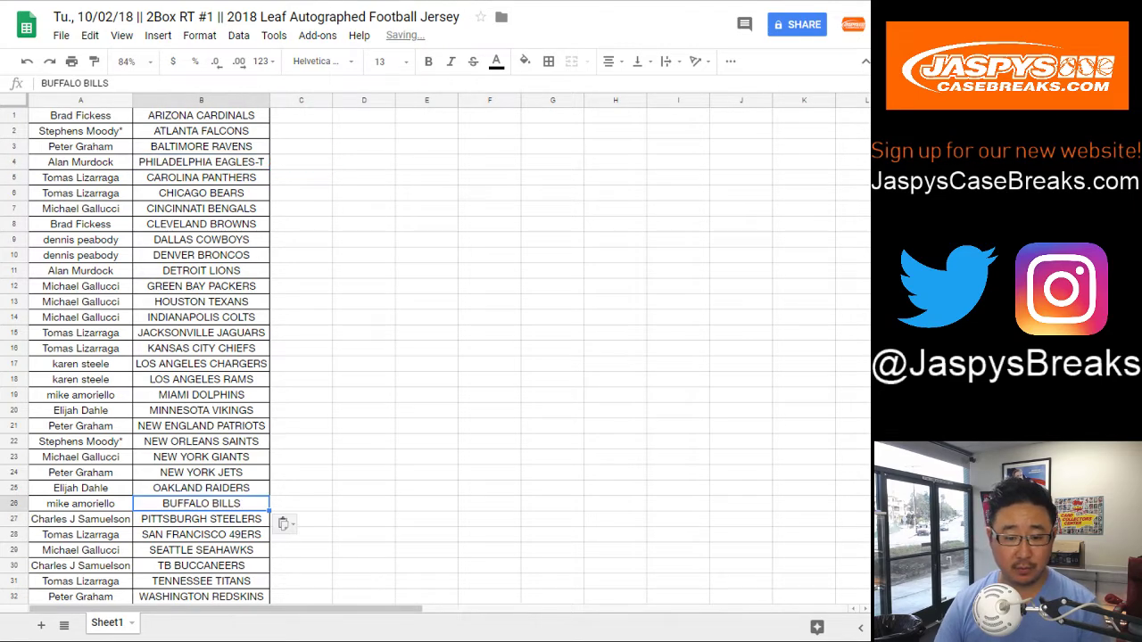
double_click(202, 504)
type("-T")
key("Return")
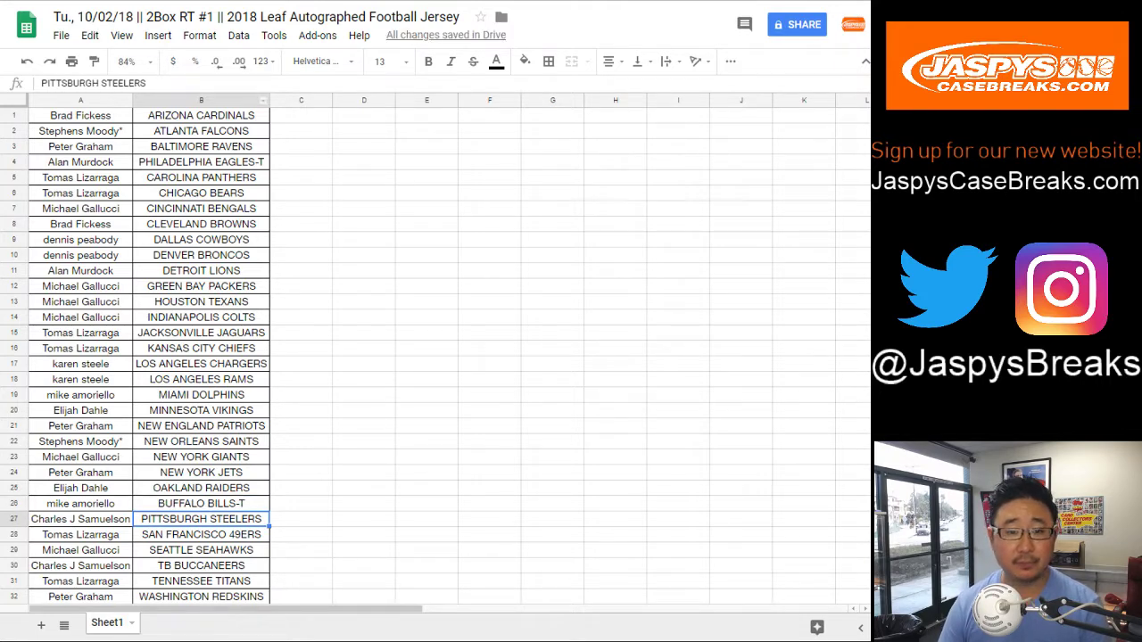
Step: Re-sort the sheet A to Z by column B and highlight rows 4 and 26 to check the two traded teams
left_click(200, 100)
left_click(238, 35)
left_click(314, 61)
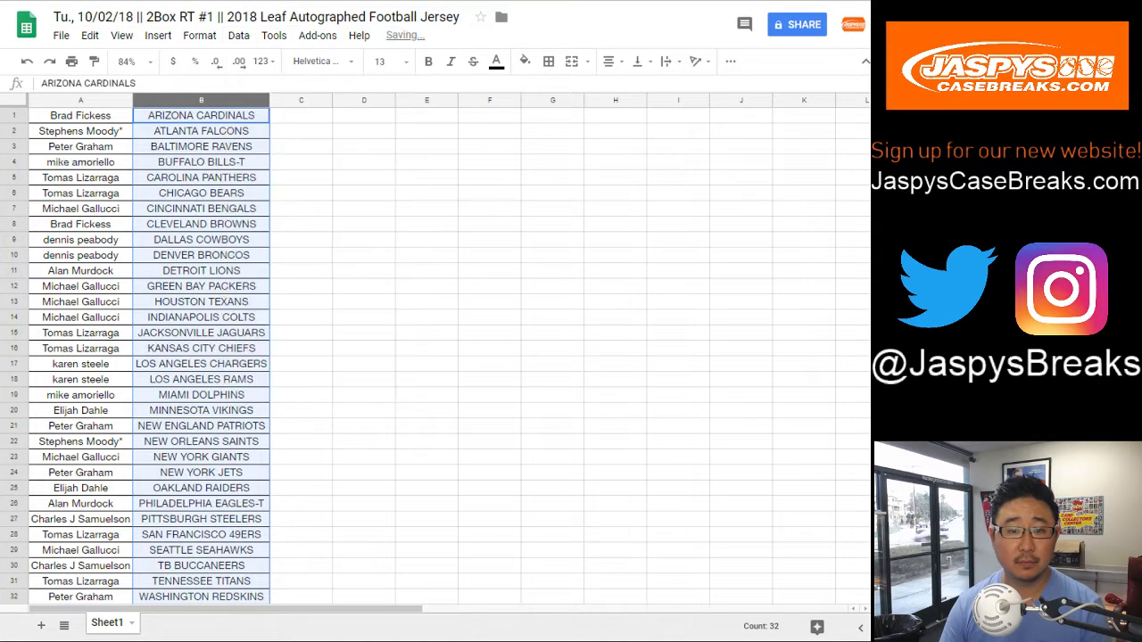
left_click(15, 162)
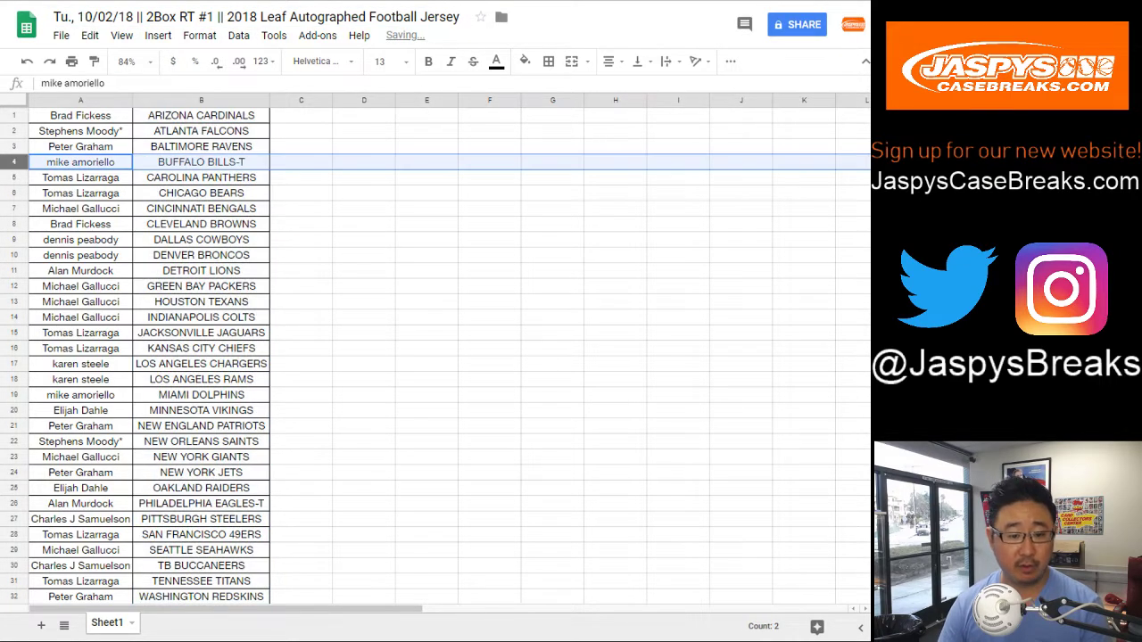
left_click(14, 504, "ctrl")
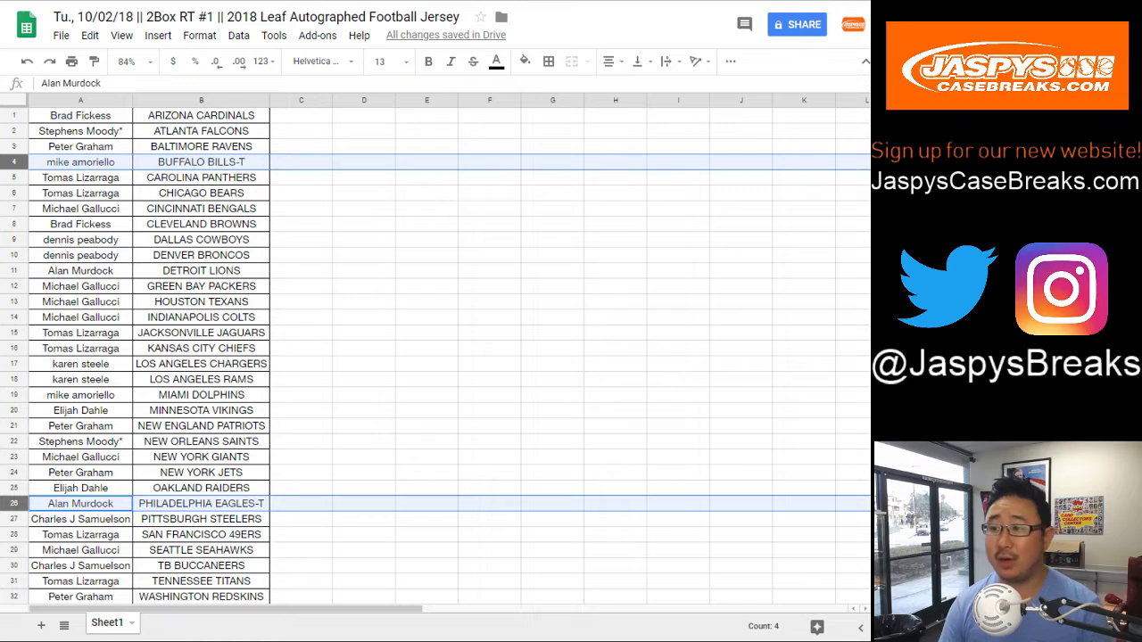
left_click(301, 116)
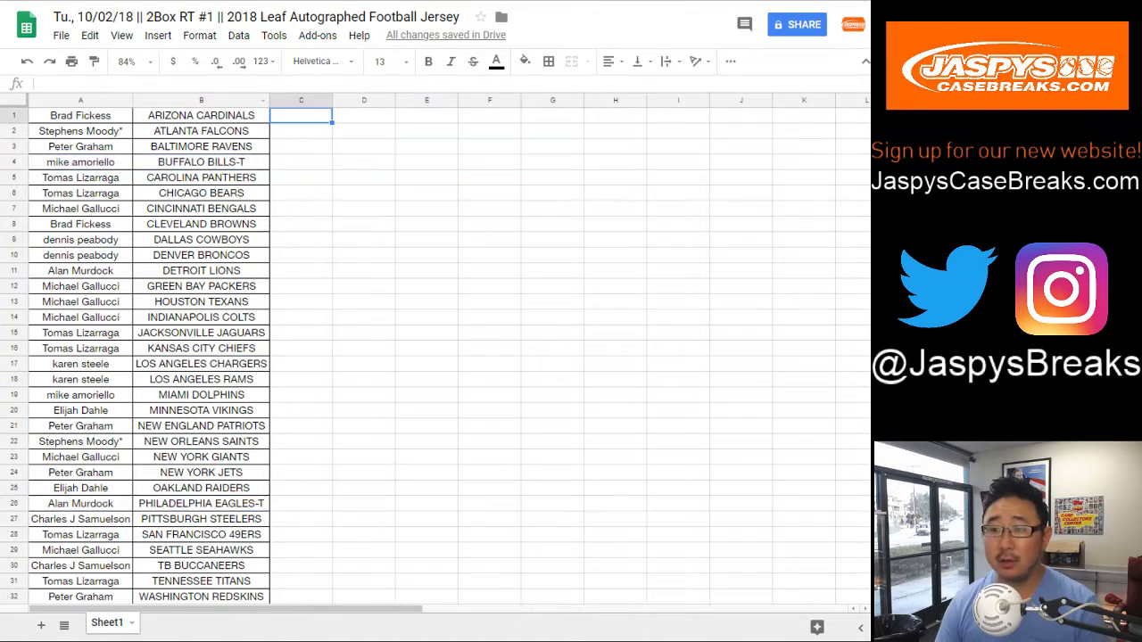
Step: Print one copy of the current sheet in portrait orientation with the workbook title in the header
left_click(71, 61)
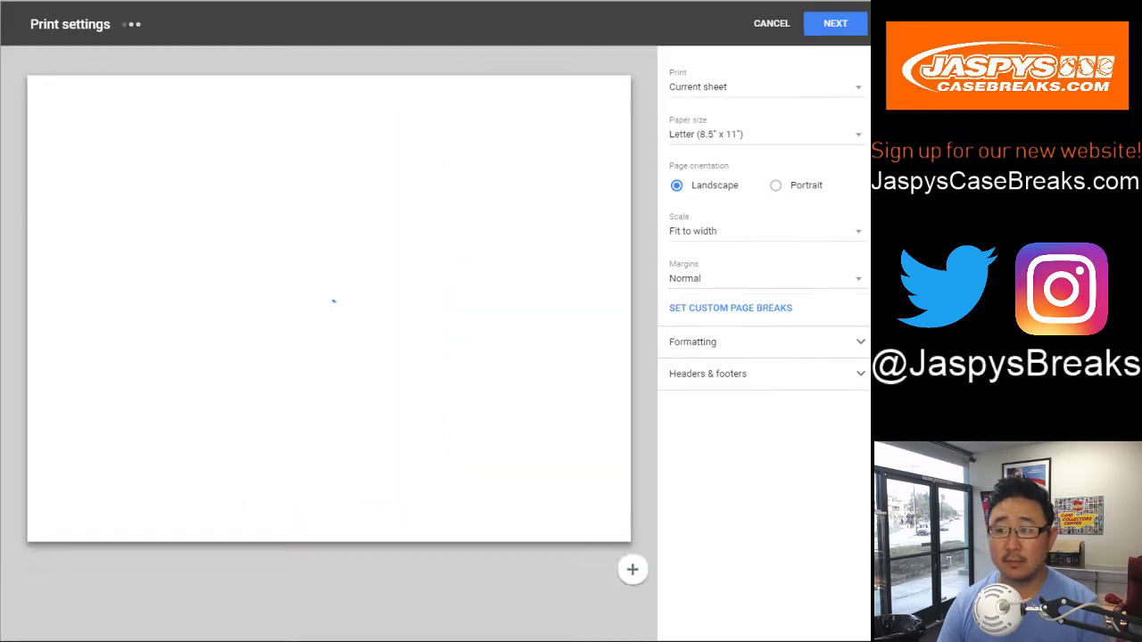
left_click(776, 185)
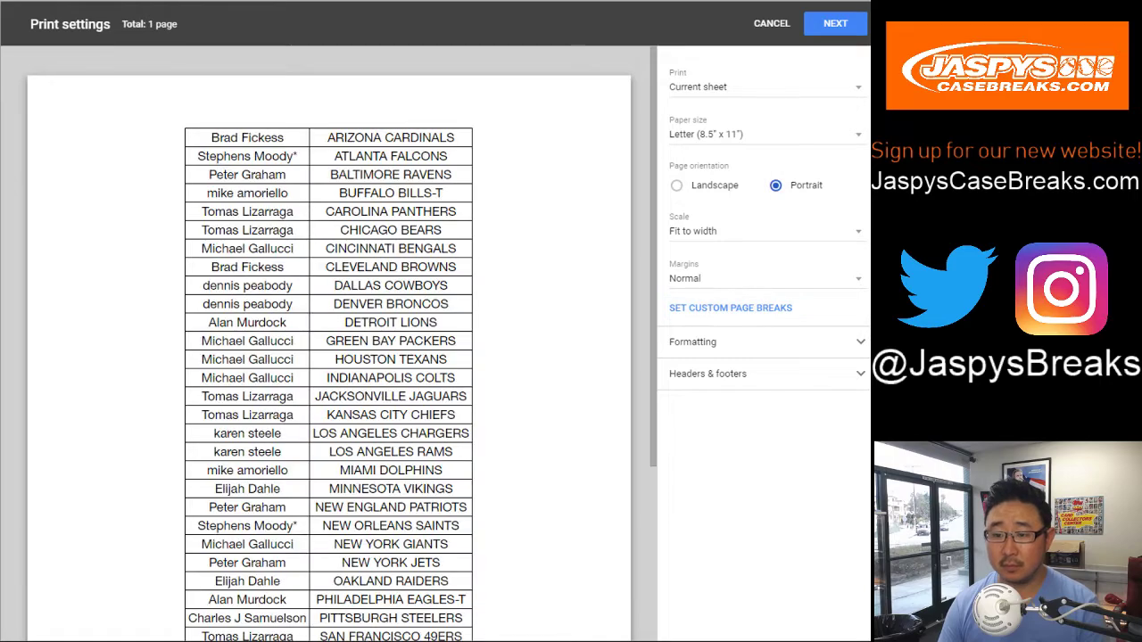
left_click(708, 374)
left_click(676, 420)
left_click(835, 24)
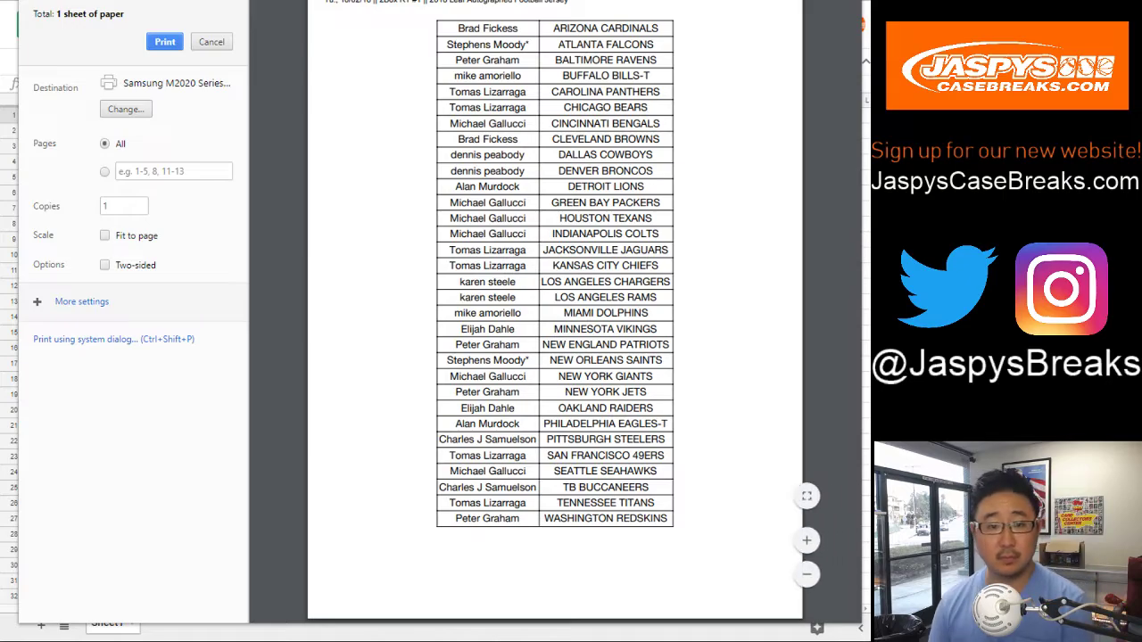
left_click(164, 42)
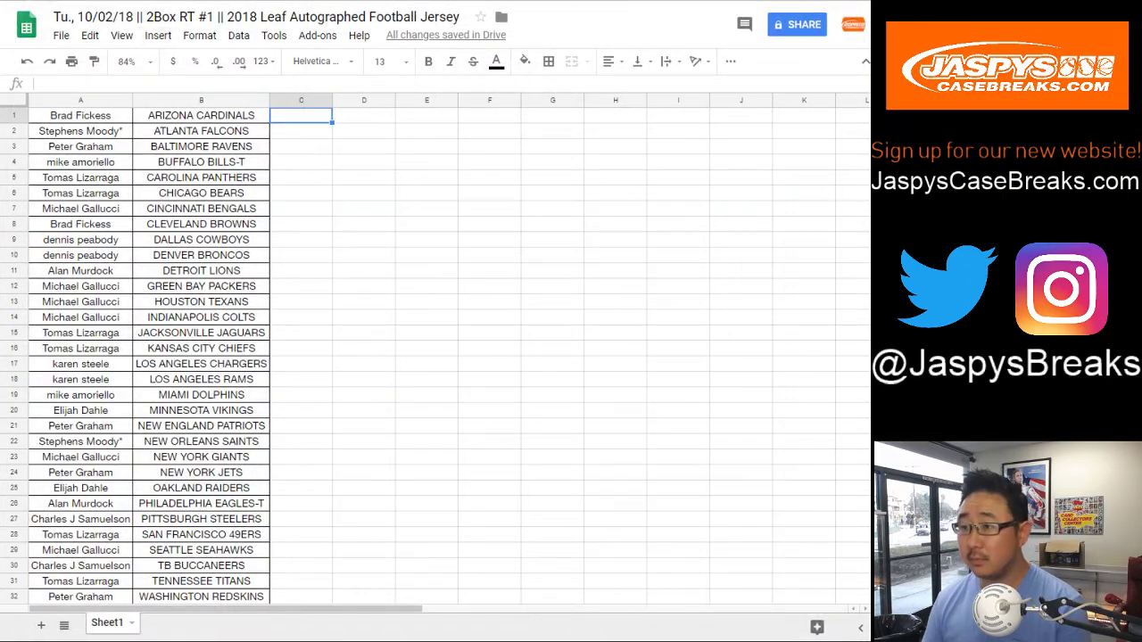